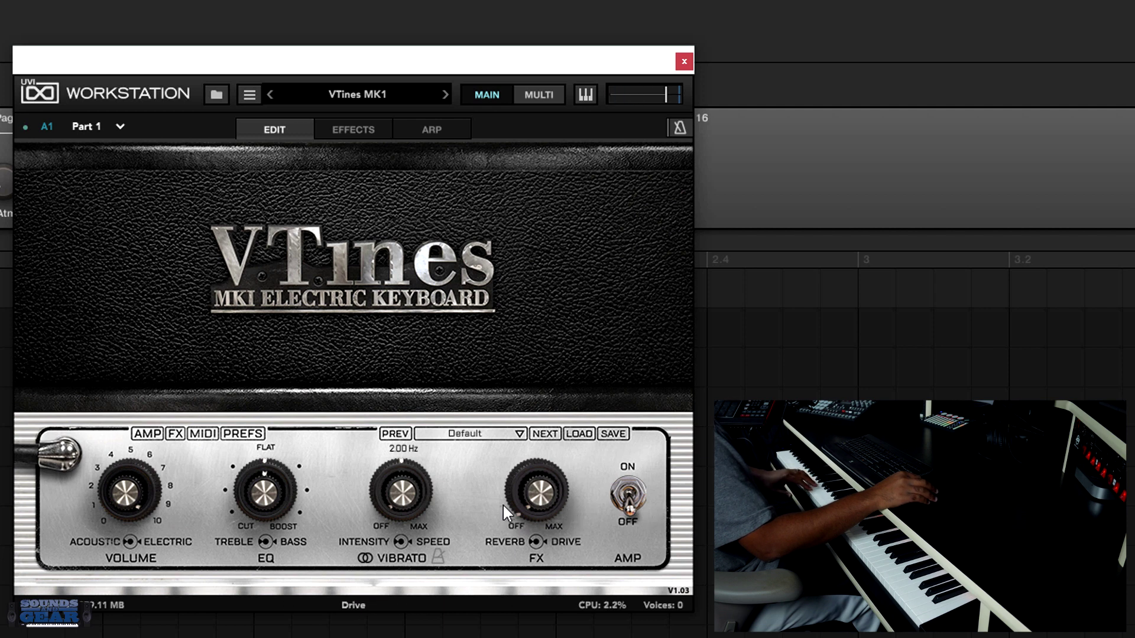
Blend the FX toward Reverb at about 10 o'clock, raise Vibrato Intensity, and toggle the amp on and off.
{"action": "left_click_drag", "start_coordinate": [516, 512], "coordinate": [515, 456]}
{"action": "mouse_move", "coordinate": [519, 512]}
{"action": "left_mouse_down"}
{"action": "mouse_move", "coordinate": [509, 436]}
{"action": "mouse_move", "coordinate": [525, 502]}
{"action": "mouse_move", "coordinate": [554, 388]}
{"action": "left_mouse_up"}
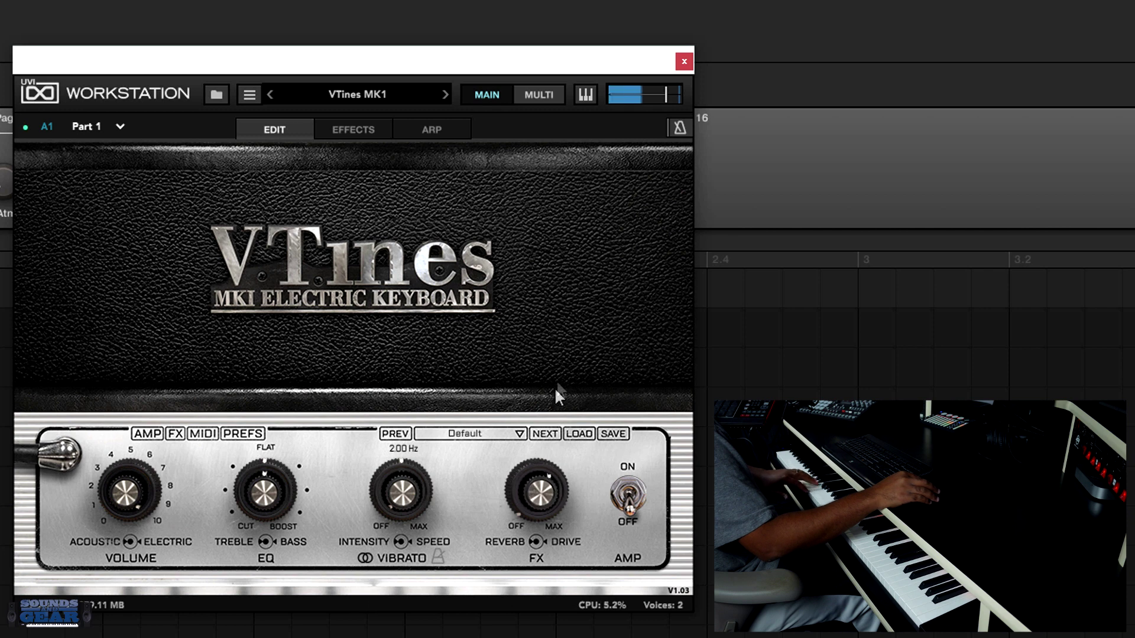
{"action": "mouse_move", "coordinate": [520, 509]}
{"action": "left_mouse_down"}
{"action": "mouse_move", "coordinate": [520, 435]}
{"action": "mouse_move", "coordinate": [541, 571]}
{"action": "left_mouse_up"}
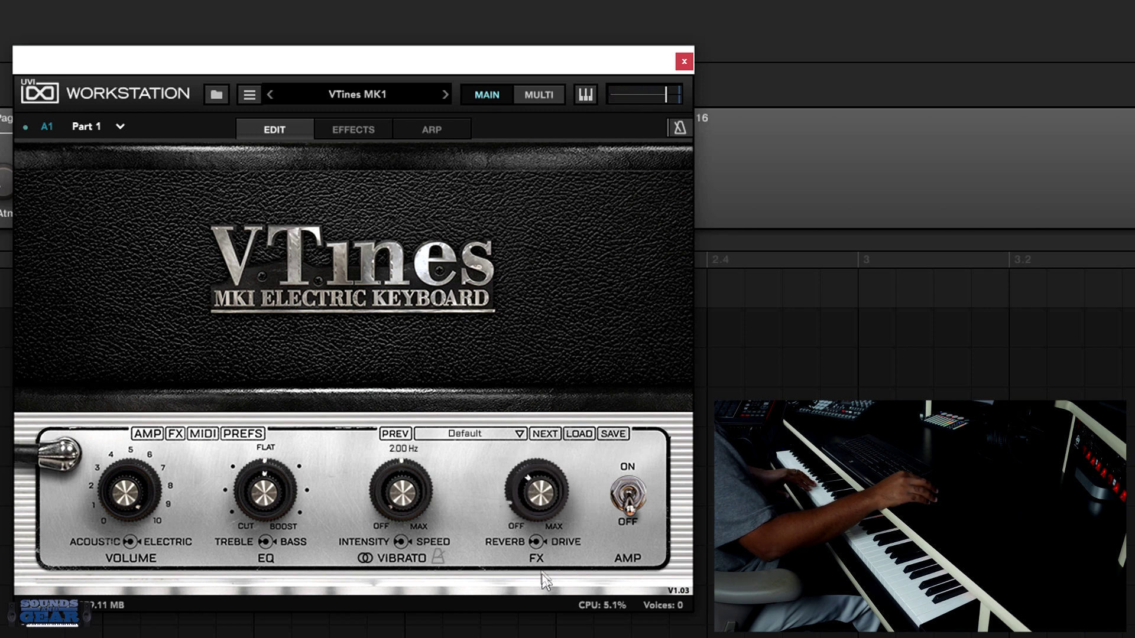
{"action": "left_click_drag", "start_coordinate": [391, 508], "coordinate": [409, 320]}
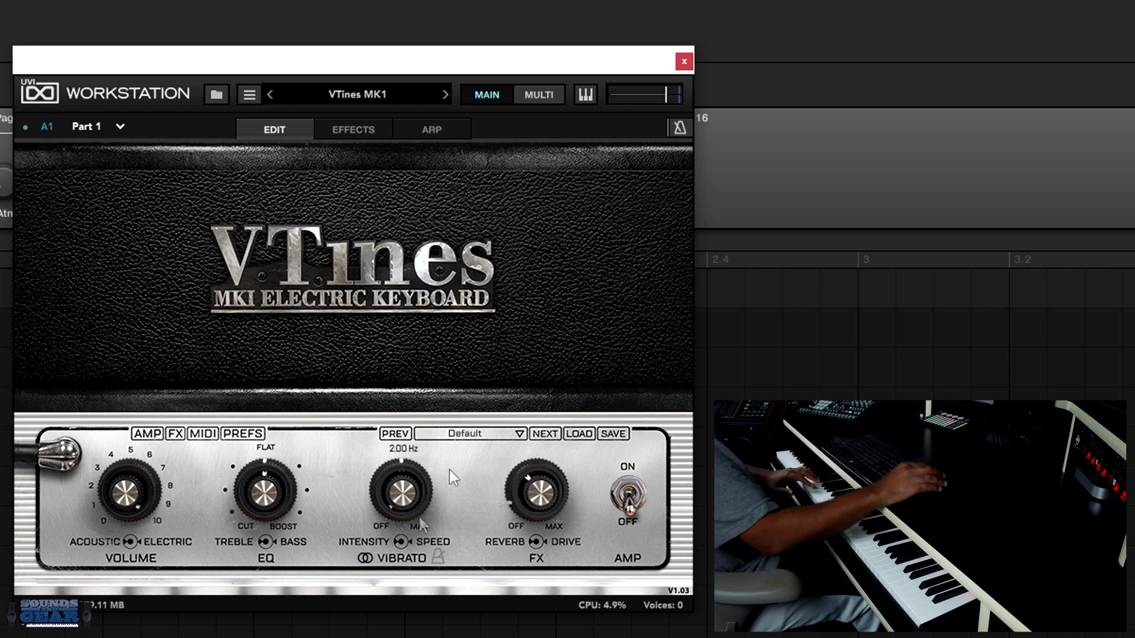
{"action": "left_click", "coordinate": [633, 506]}
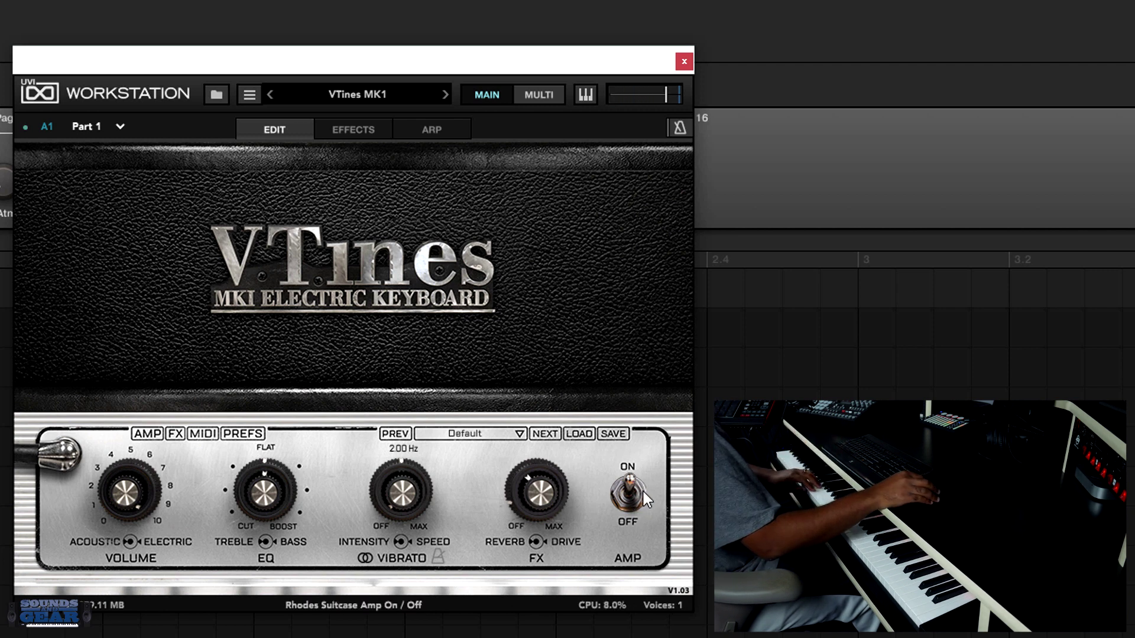
{"action": "left_click", "coordinate": [629, 490]}
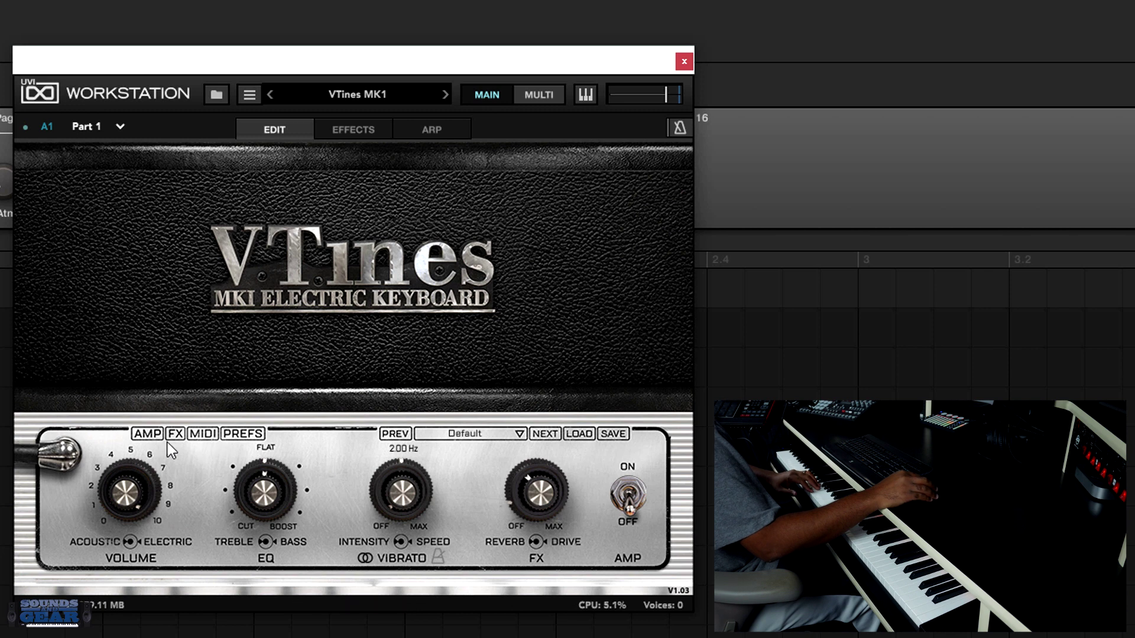
Switch the amp on in the AMP panel and set Mic Position to Front.
{"action": "left_click", "coordinate": [151, 435]}
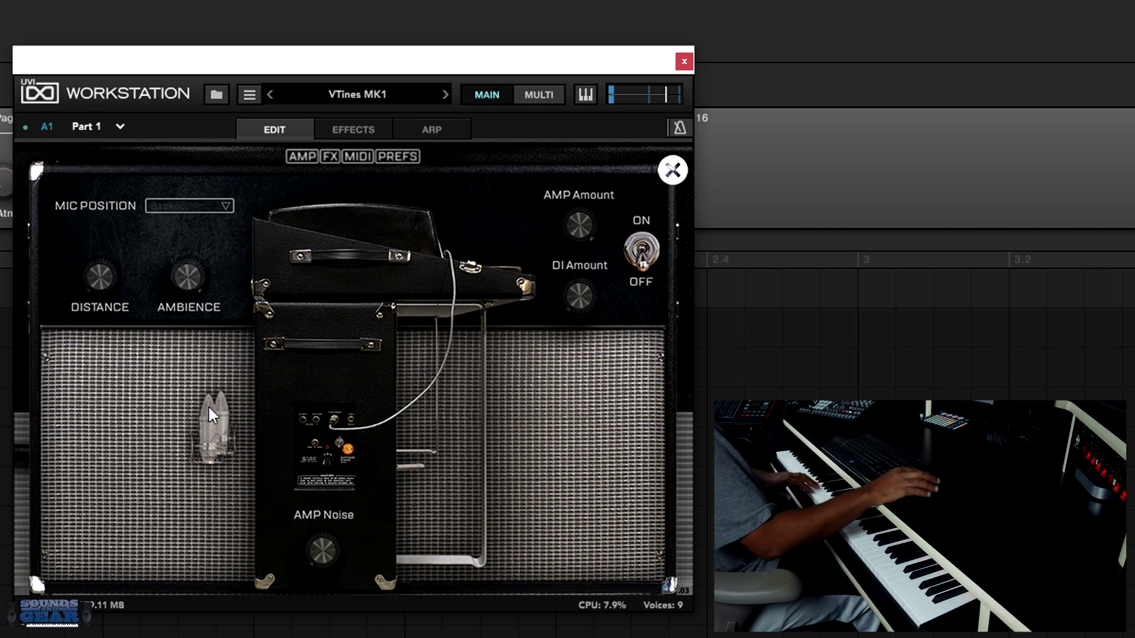
{"action": "left_click", "coordinate": [646, 260]}
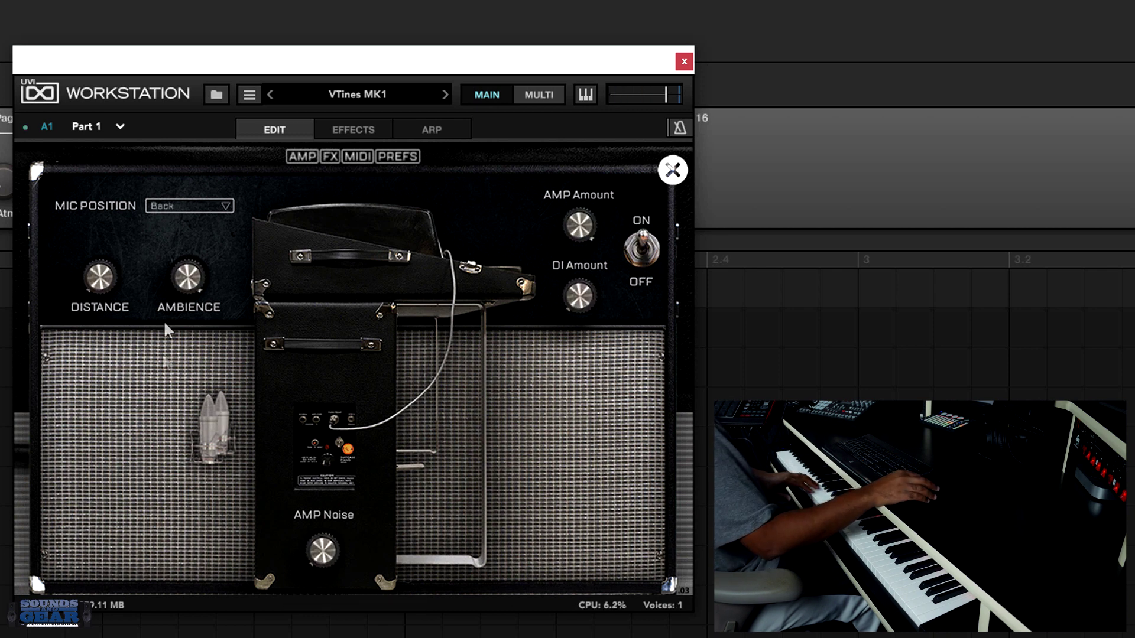
{"action": "left_click", "coordinate": [218, 206]}
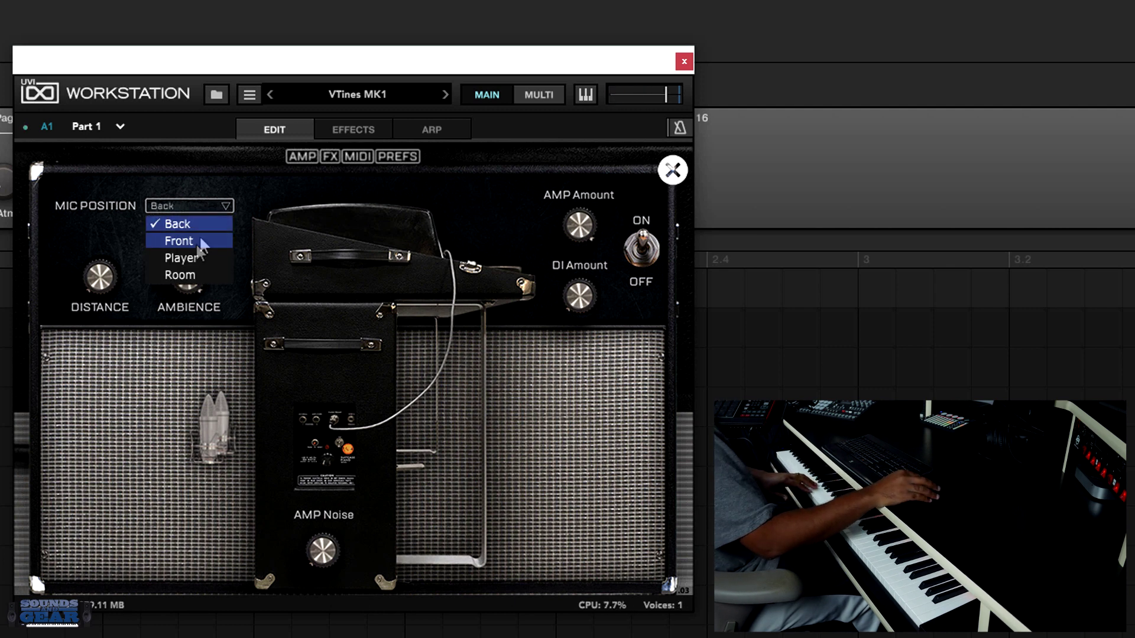
{"action": "left_click", "coordinate": [195, 243]}
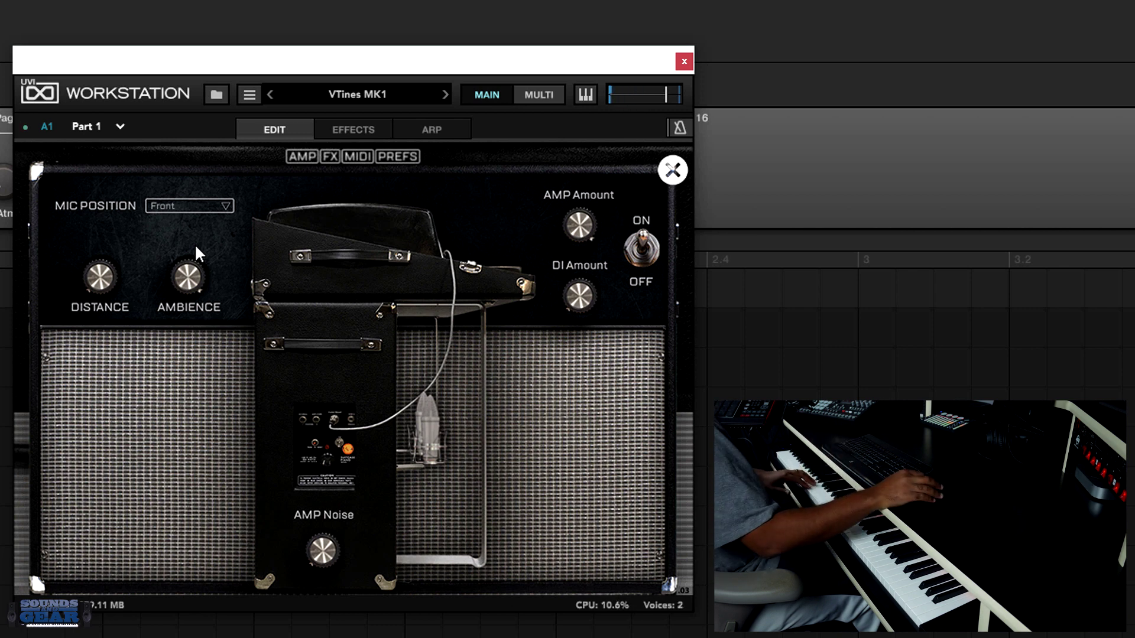
Try the Player and Room mic positions, then raise the DI Amount.
{"action": "left_click", "coordinate": [206, 211]}
{"action": "left_click", "coordinate": [196, 256]}
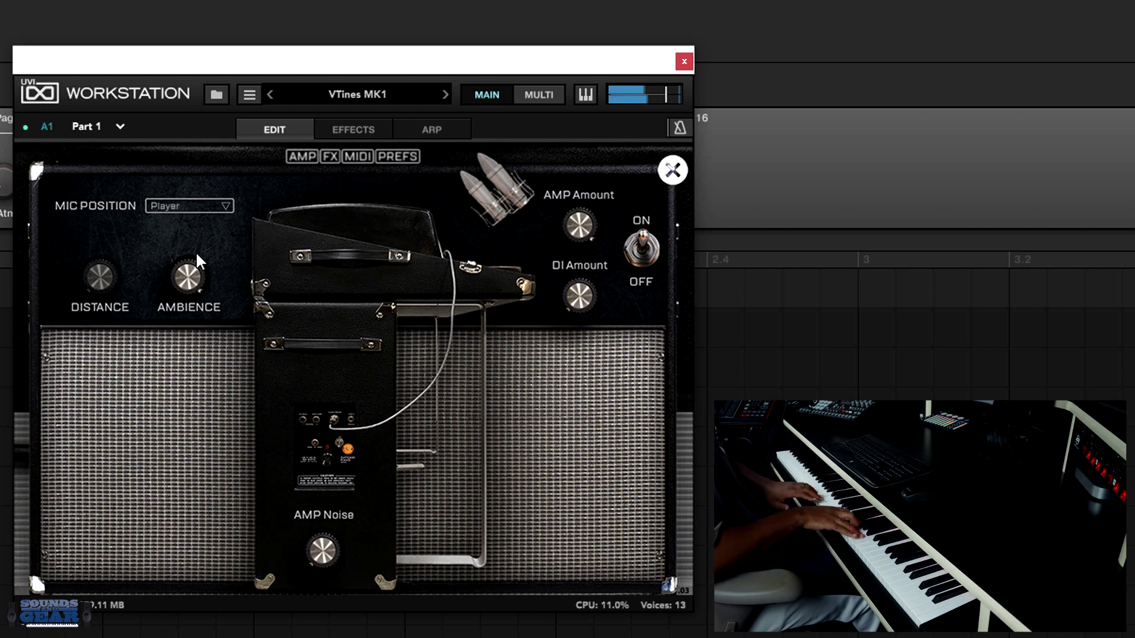
{"action": "left_click", "coordinate": [197, 208]}
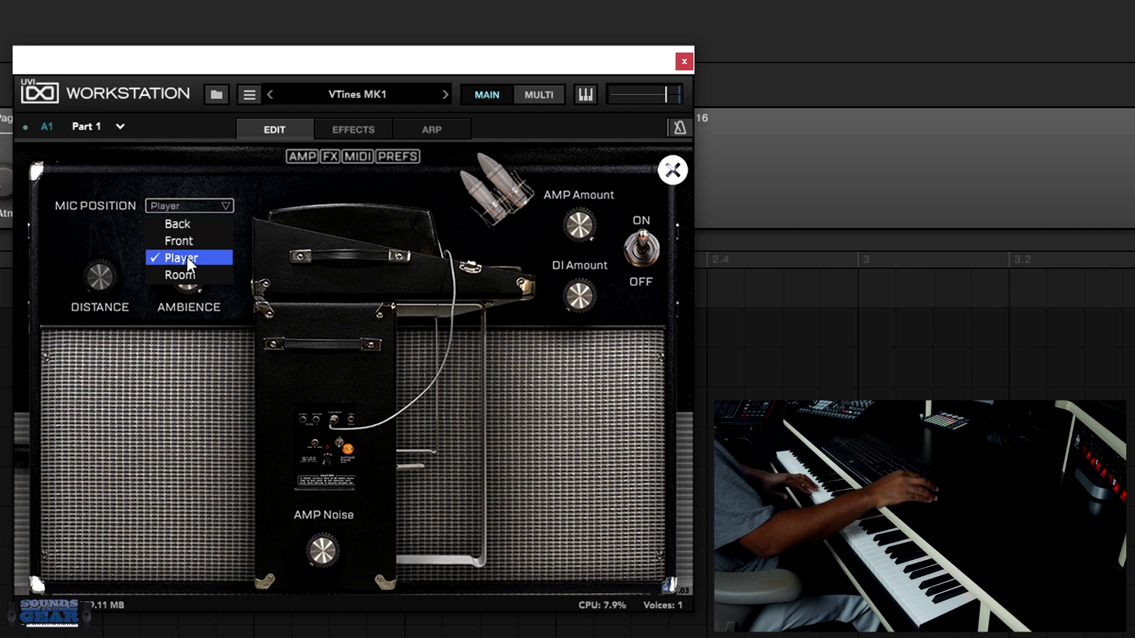
{"action": "left_click", "coordinate": [188, 275]}
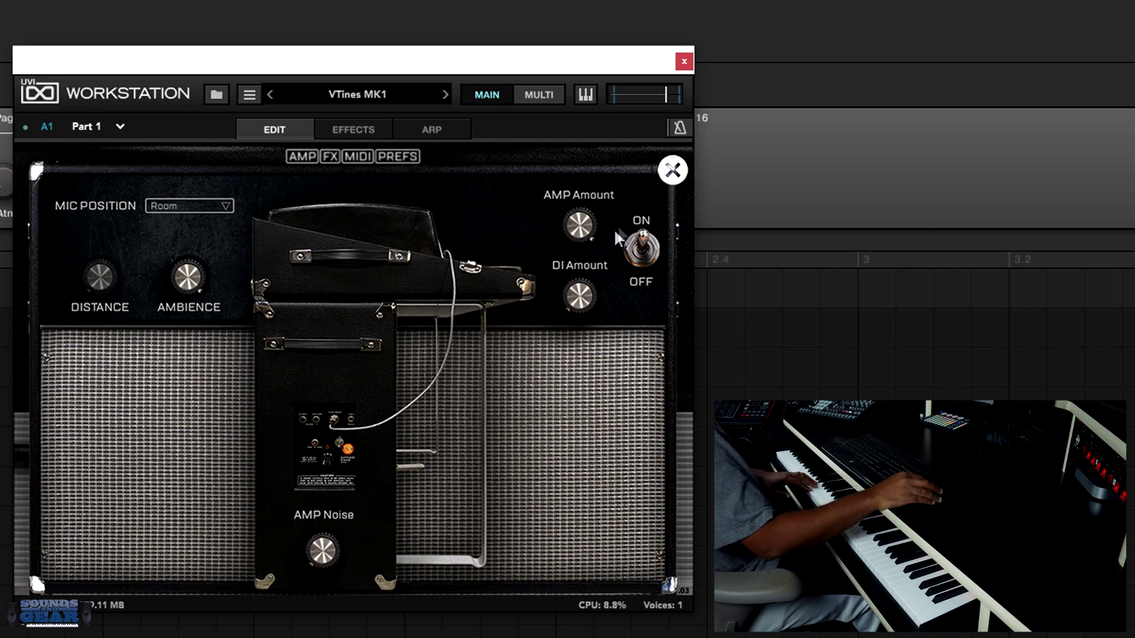
{"action": "left_click_drag", "start_coordinate": [580, 300], "coordinate": [577, 195]}
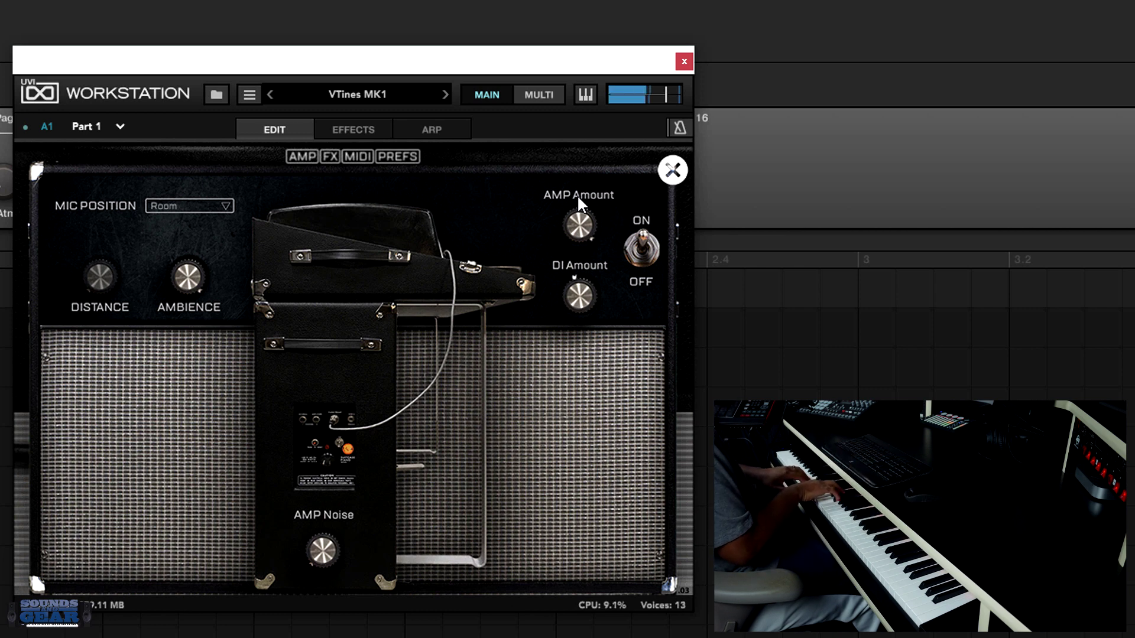
{"action": "left_click", "coordinate": [200, 205]}
Move the mic to Back, change its Distance, and lower the room Ambience.
{"action": "left_click", "coordinate": [190, 223]}
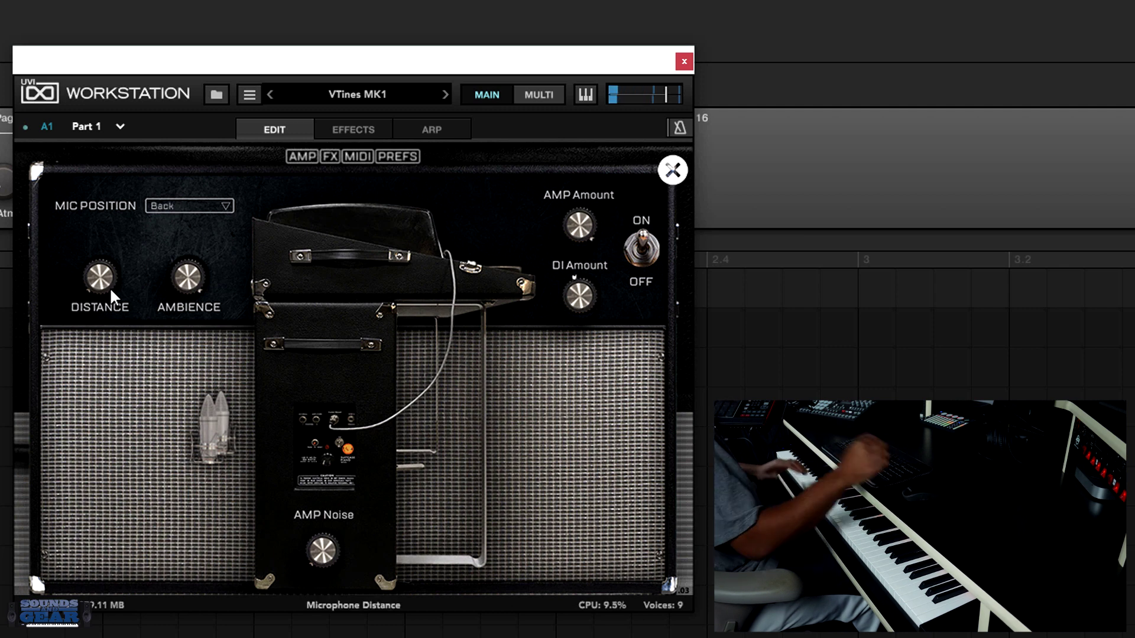
{"action": "left_click_drag", "start_coordinate": [104, 283], "coordinate": [111, 202]}
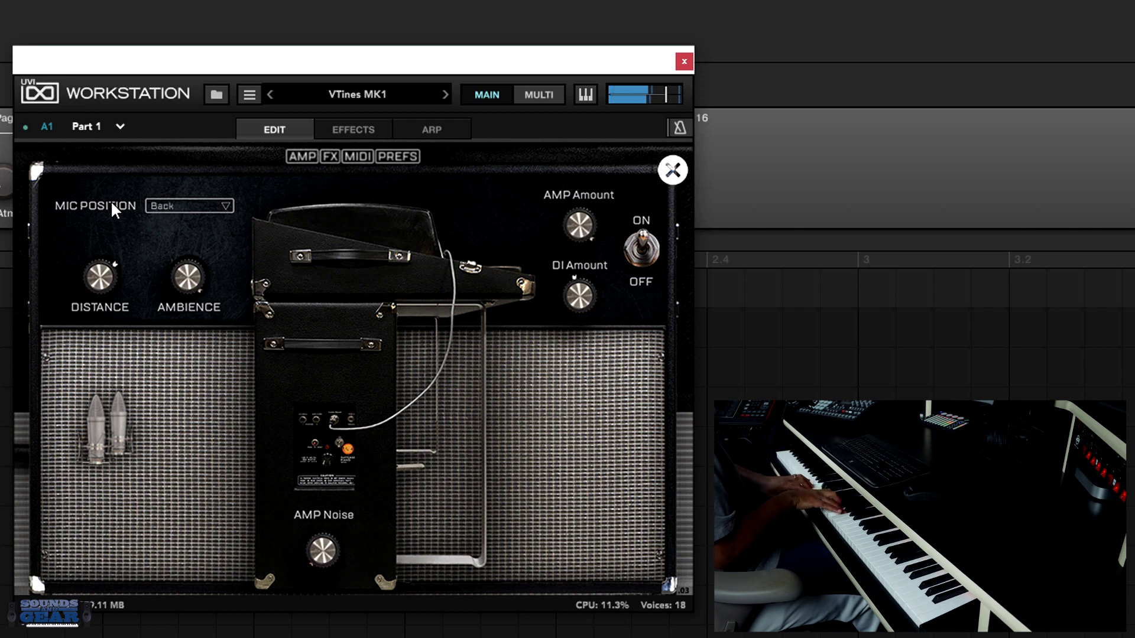
{"action": "left_click_drag", "start_coordinate": [188, 280], "coordinate": [182, 333]}
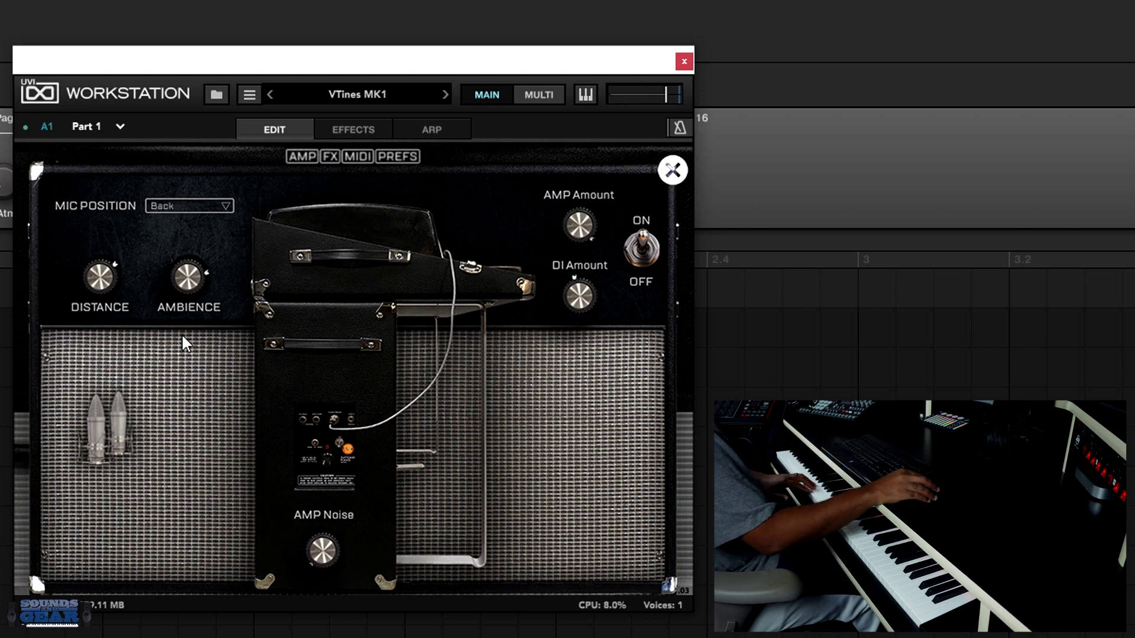
{"action": "left_click_drag", "start_coordinate": [190, 403], "coordinate": [192, 404]}
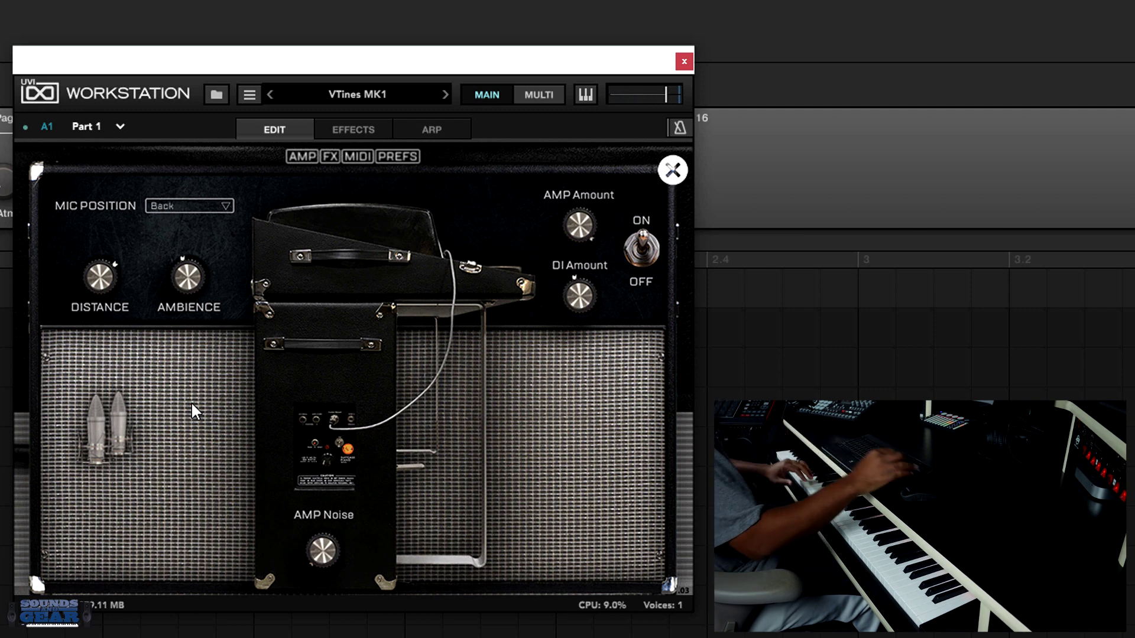
Set Mic Position to Front, raise then lower the Distance, and switch the amp off.
{"action": "left_click", "coordinate": [223, 206]}
{"action": "left_click", "coordinate": [216, 240]}
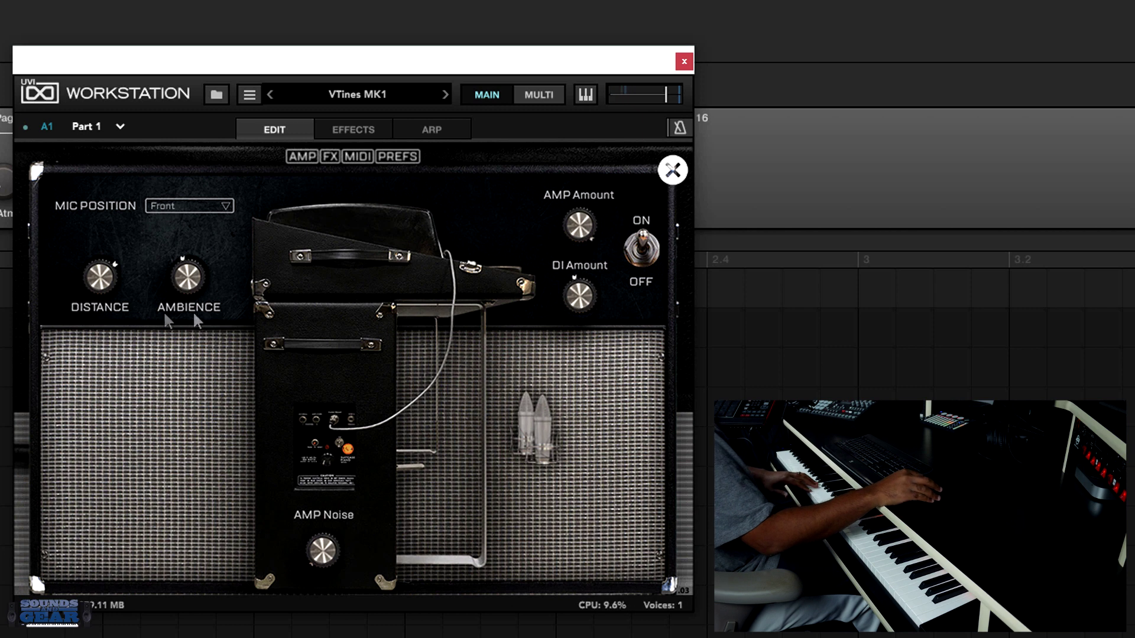
{"action": "left_click_drag", "start_coordinate": [104, 276], "coordinate": [109, 233]}
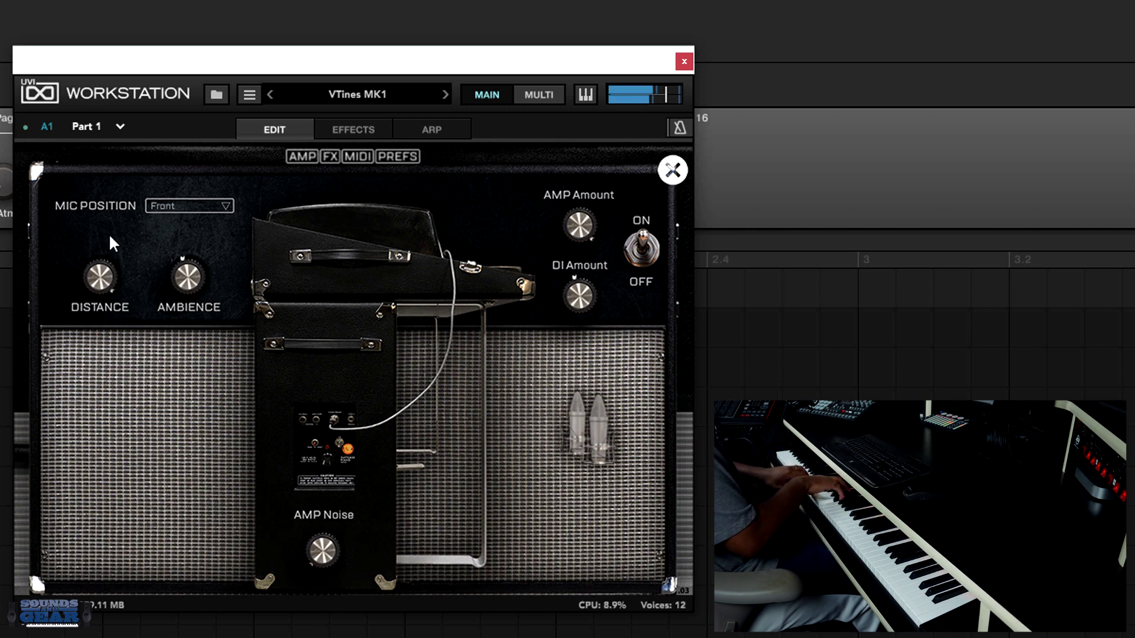
{"action": "left_click_drag", "start_coordinate": [101, 289], "coordinate": [99, 384]}
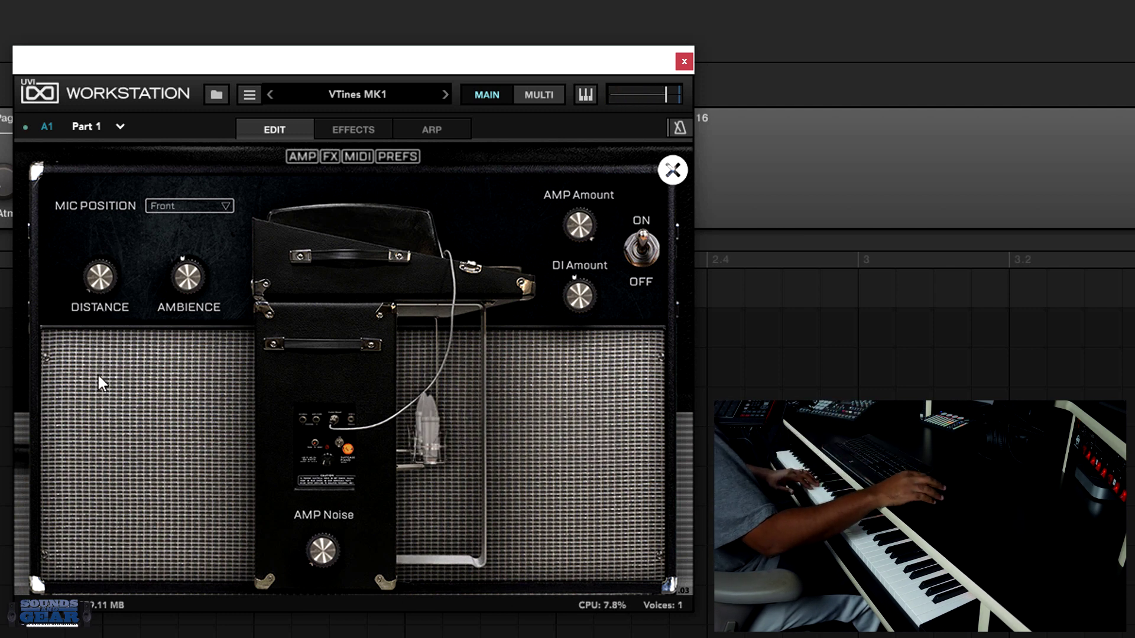
{"action": "left_click", "coordinate": [644, 250]}
Switch on the Flanger and Wah pedals on the FX pedalboard, then show the MIDI velocity panel.
{"action": "left_click", "coordinate": [331, 157]}
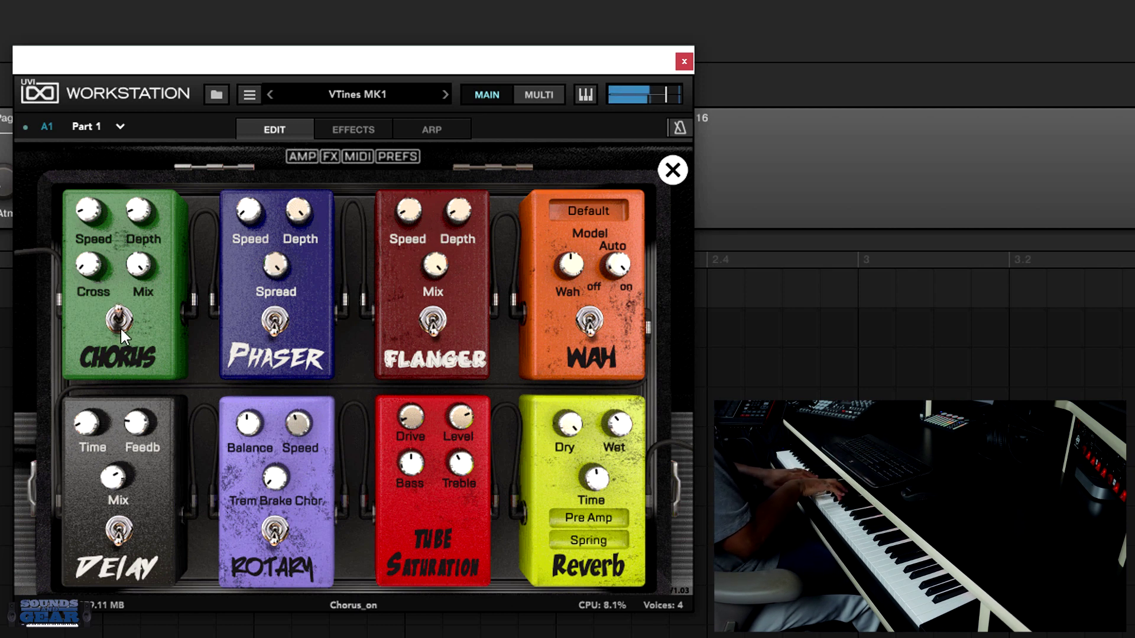
{"action": "left_click", "coordinate": [275, 322]}
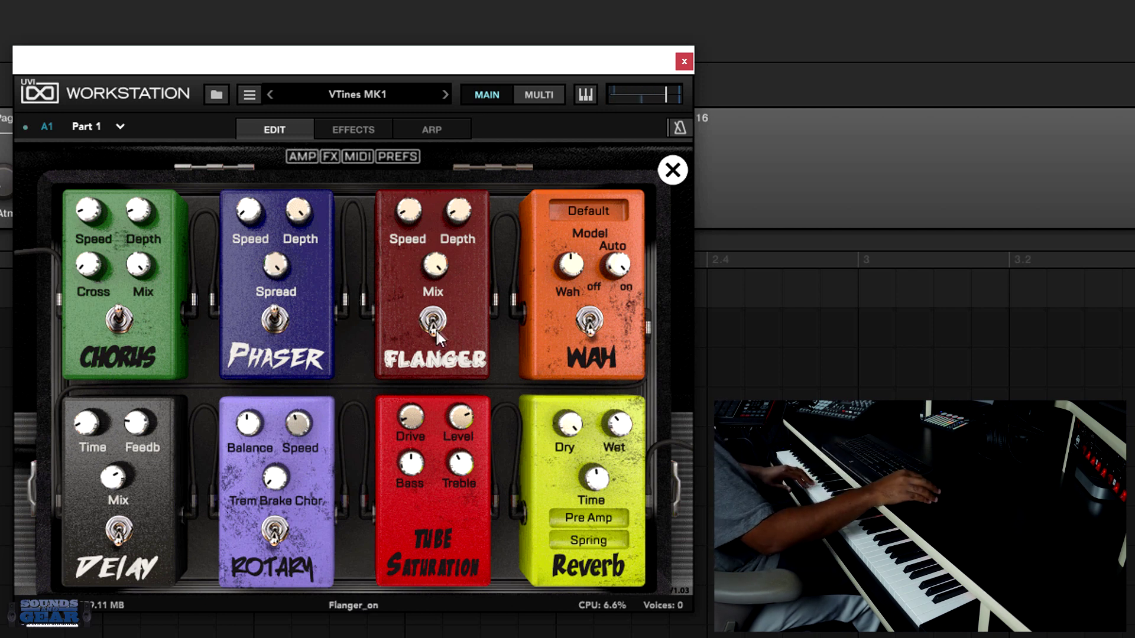
{"action": "left_click", "coordinate": [293, 321]}
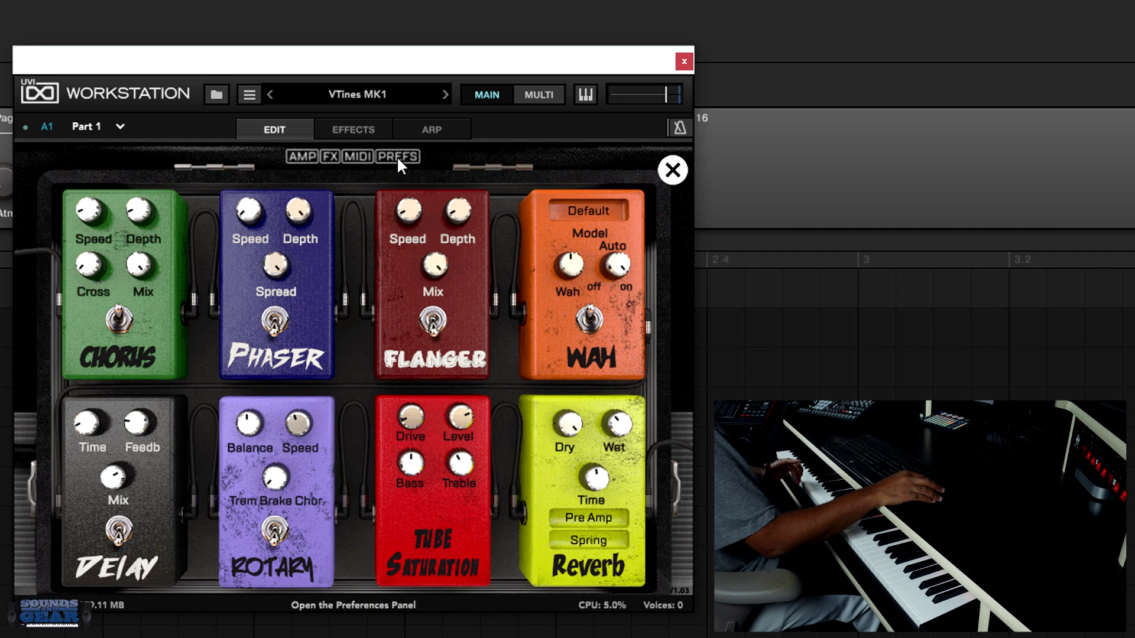
{"action": "left_click", "coordinate": [351, 159]}
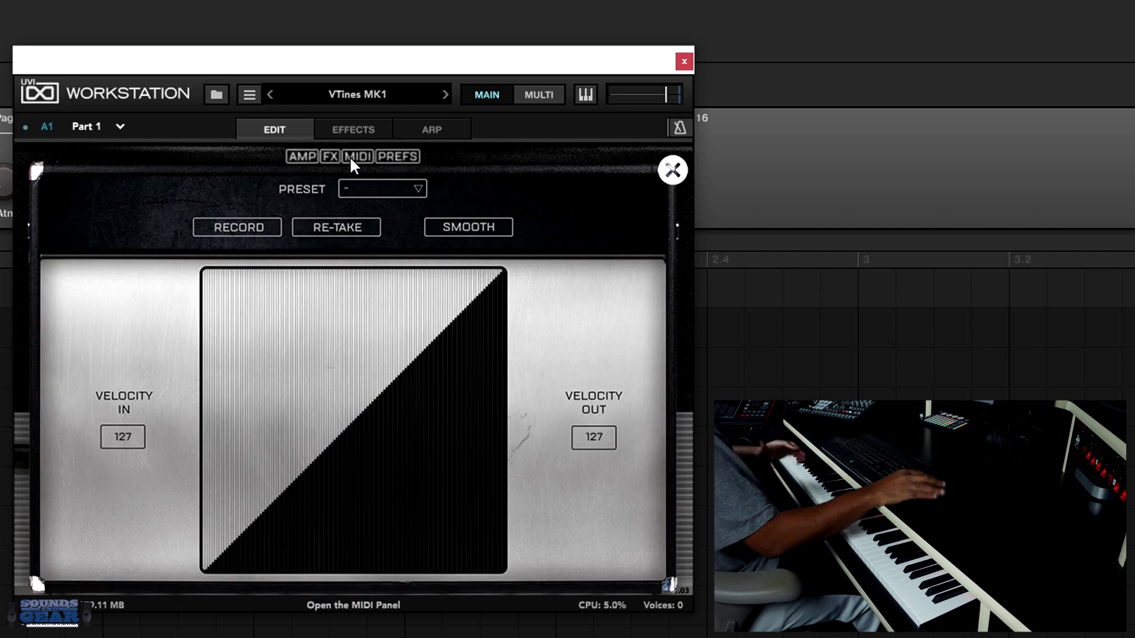
Show the PREFS panel with the Tine Height, Pickup Distance and Bell Amount knobs.
{"action": "left_click", "coordinate": [404, 159]}
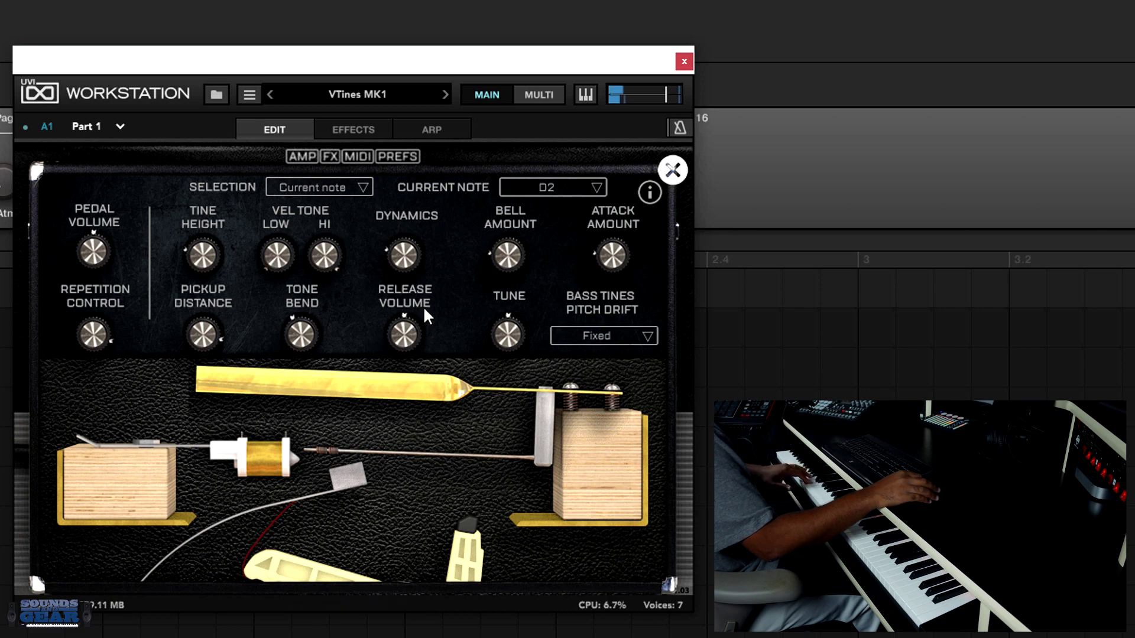
Switch the Wah pedal on in the FX pedalboard and return to the tine settings.
{"action": "left_click", "coordinate": [331, 156]}
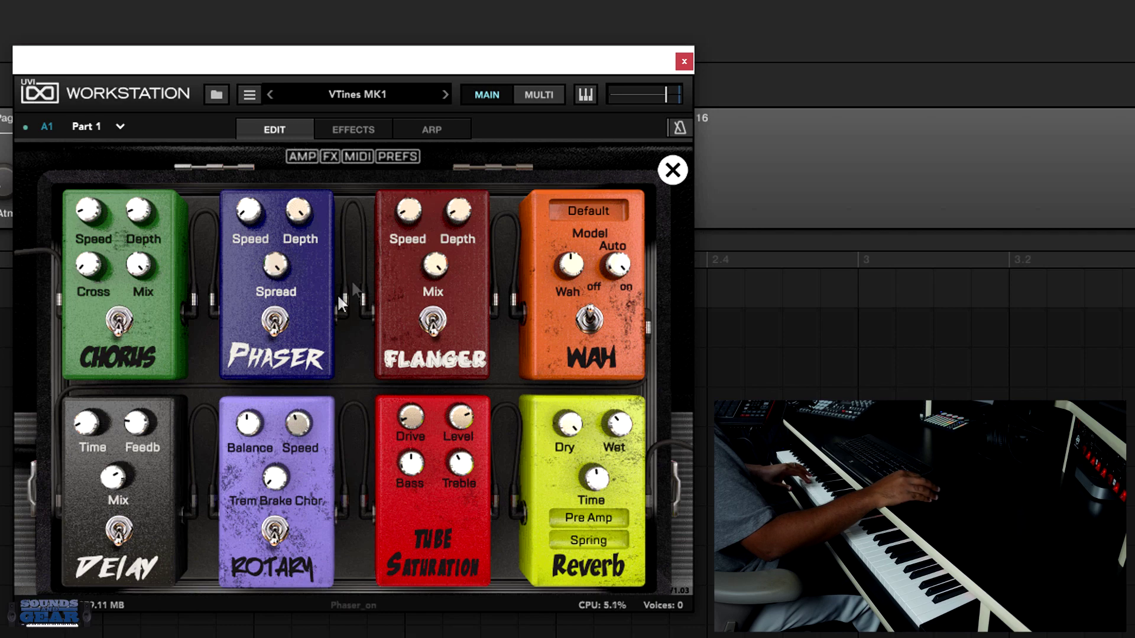
{"action": "left_click", "coordinate": [588, 322]}
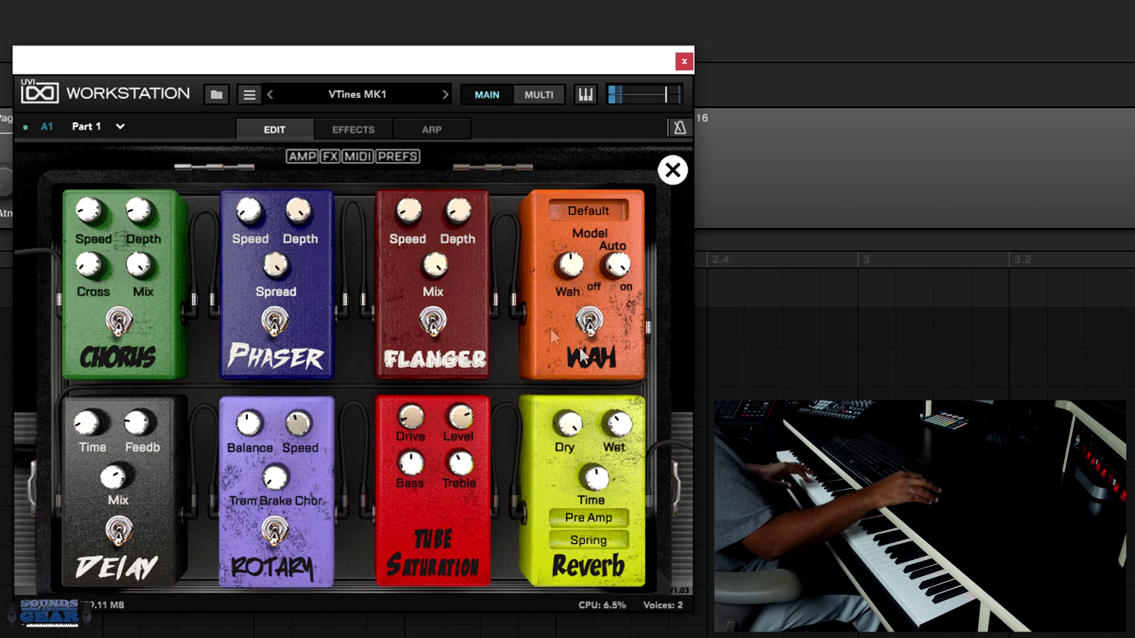
{"action": "left_click", "coordinate": [396, 176]}
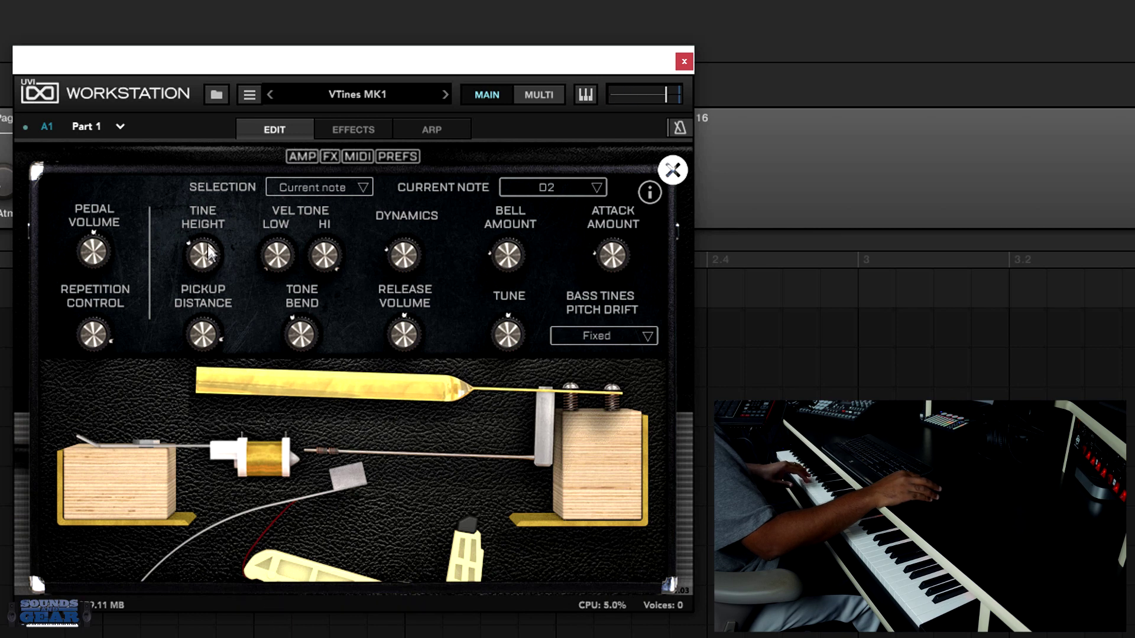
Raise Tine Height to about 1 o'clock, centre Pickup Distance, and set Bell Amount to halfway.
{"action": "left_click_drag", "start_coordinate": [209, 226], "coordinate": [226, 80]}
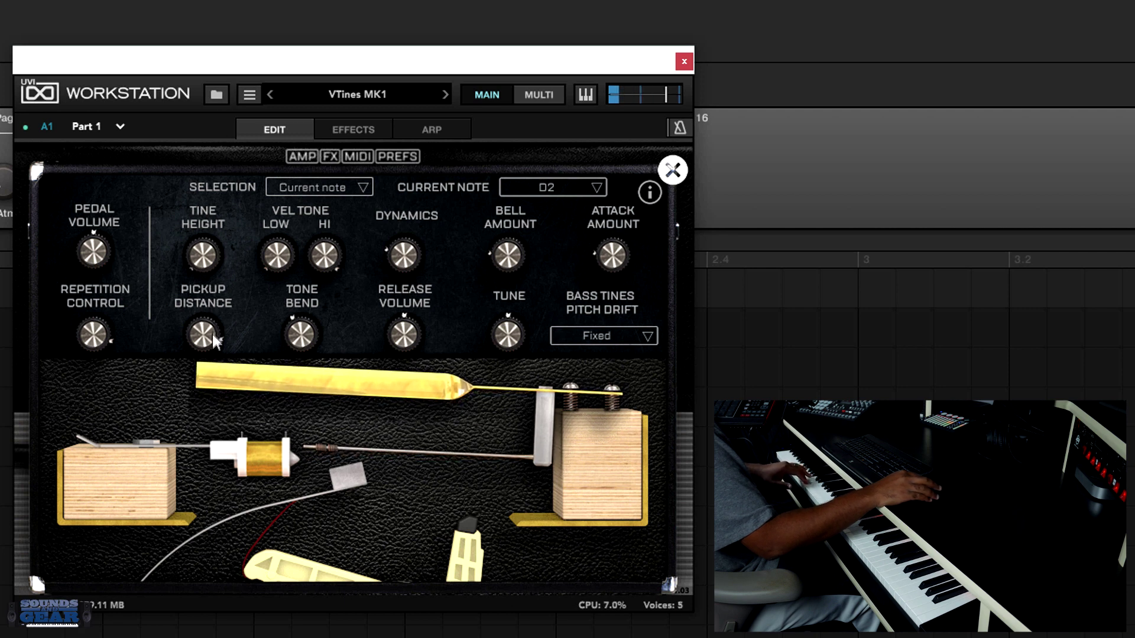
{"action": "left_click_drag", "start_coordinate": [215, 342], "coordinate": [218, 147]}
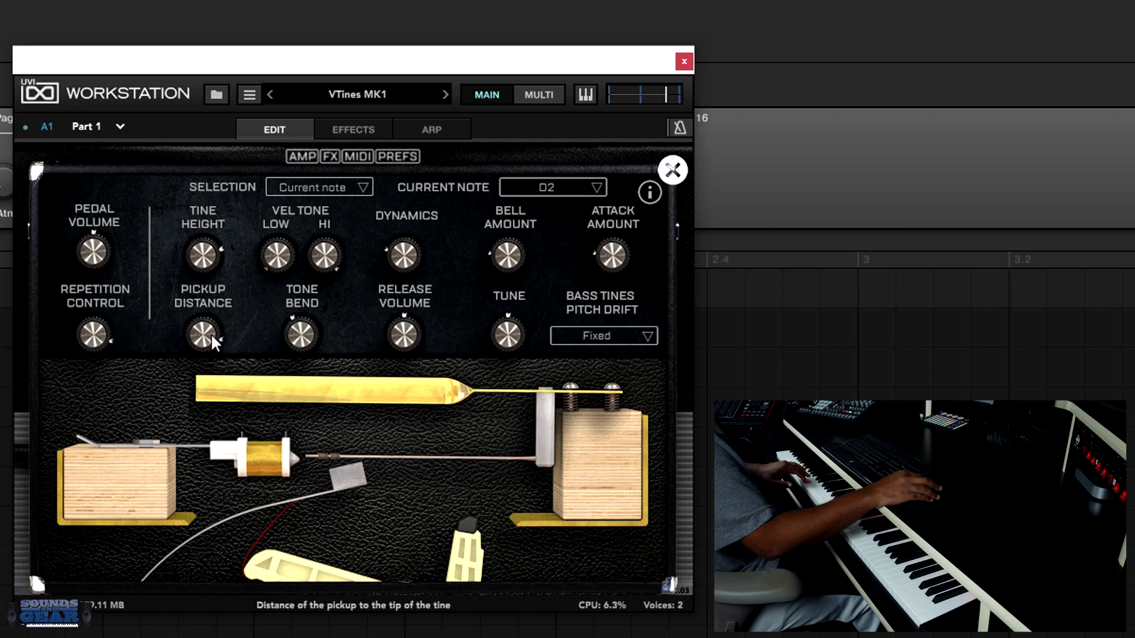
{"action": "mouse_move", "coordinate": [208, 333]}
{"action": "left_mouse_down"}
{"action": "mouse_move", "coordinate": [215, 414]}
{"action": "mouse_move", "coordinate": [224, 267]}
{"action": "mouse_move", "coordinate": [212, 372]}
{"action": "mouse_move", "coordinate": [229, 289]}
{"action": "mouse_move", "coordinate": [232, 331]}
{"action": "left_mouse_up"}
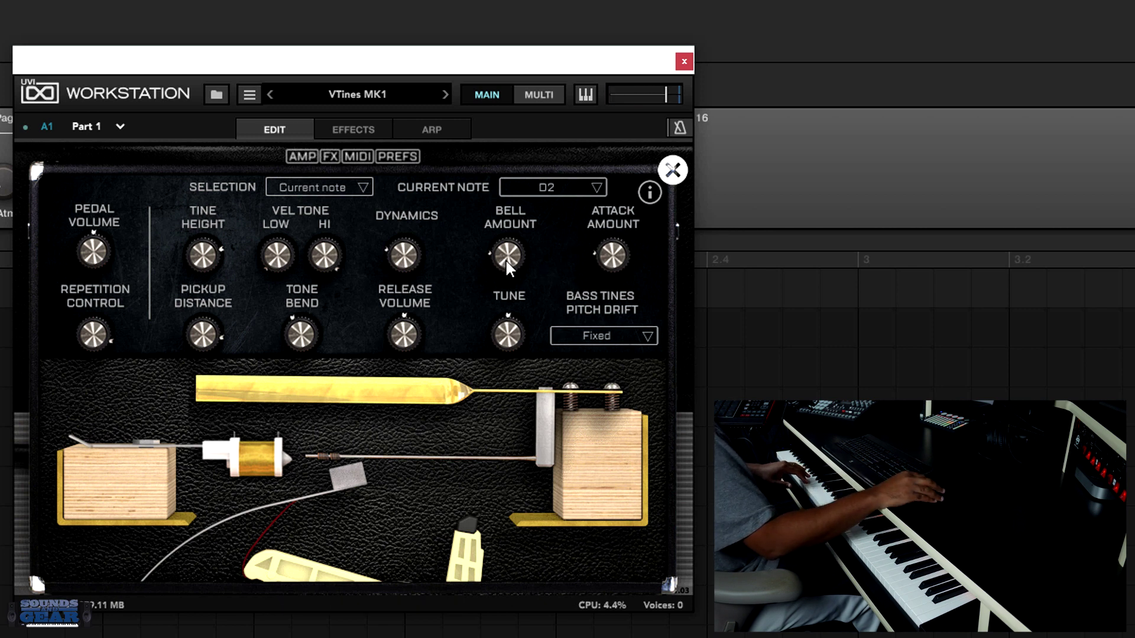
{"action": "mouse_move", "coordinate": [505, 259]}
{"action": "left_mouse_down"}
{"action": "mouse_move", "coordinate": [527, 159]}
{"action": "mouse_move", "coordinate": [532, 272]}
{"action": "left_mouse_up"}
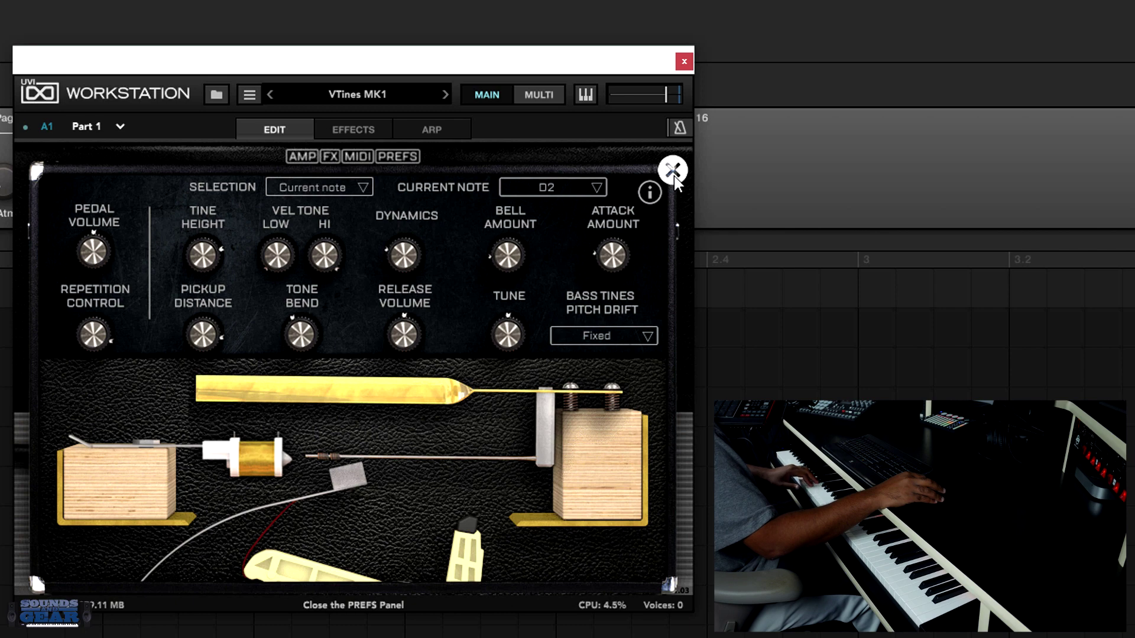
Close the tine settings and load the Demos preset 'AMP and DI vibes'.
{"action": "left_click", "coordinate": [672, 172]}
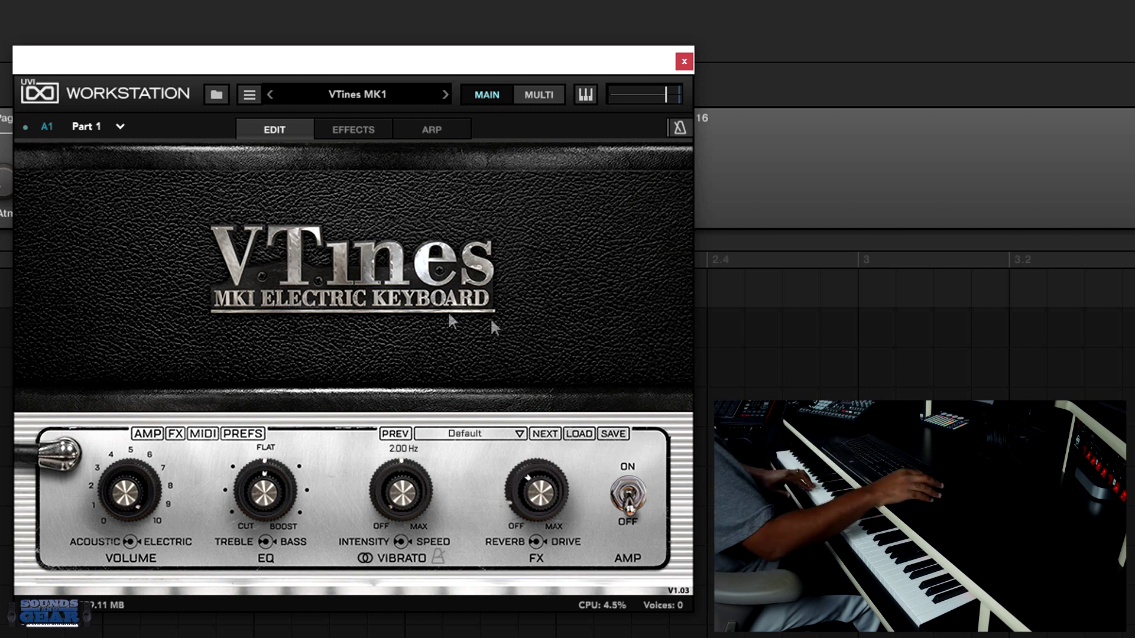
{"action": "left_click", "coordinate": [488, 435]}
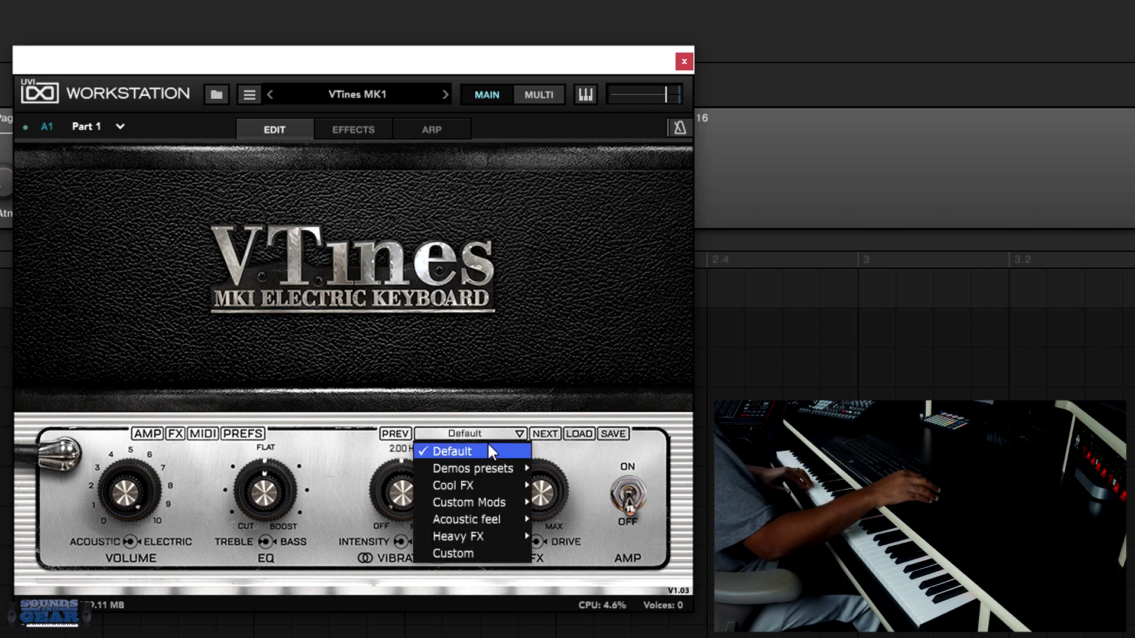
{"action": "mouse_move", "coordinate": [491, 467]}
{"action": "left_click", "coordinate": [595, 314]}
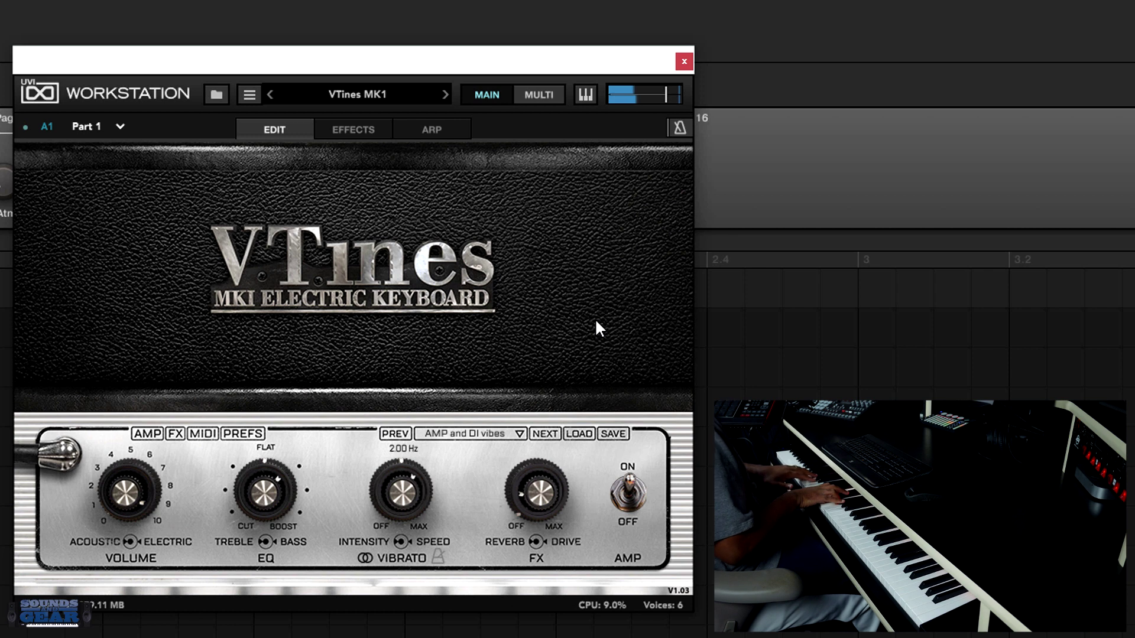
Step forward through the demo presets to Bossa and then Butterfly.
{"action": "left_click", "coordinate": [545, 434]}
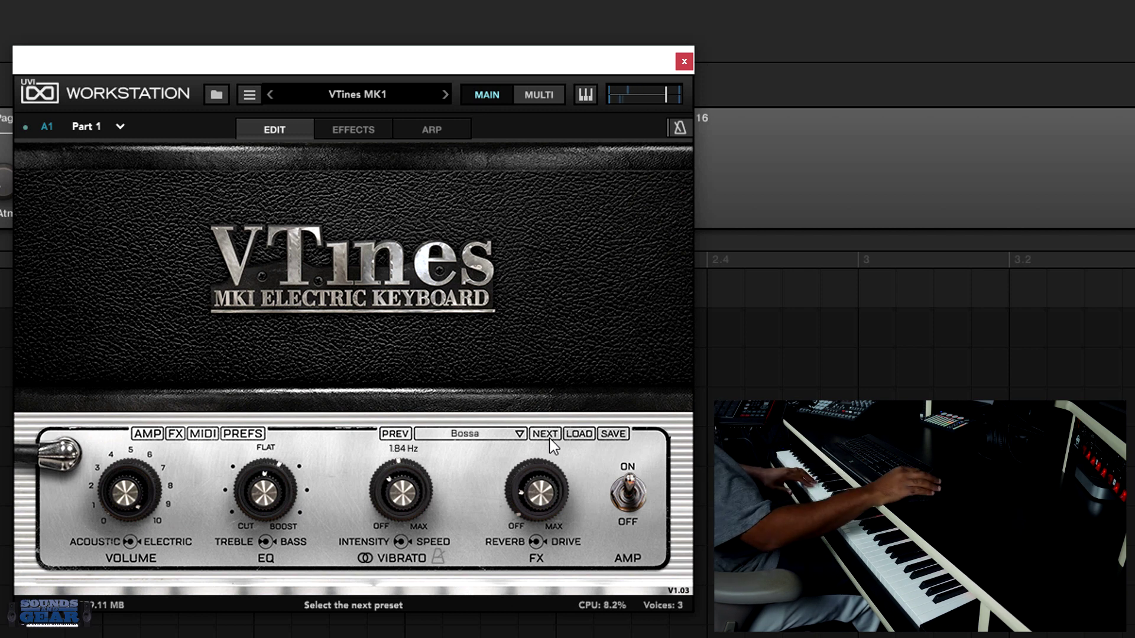
{"action": "left_click", "coordinate": [547, 437]}
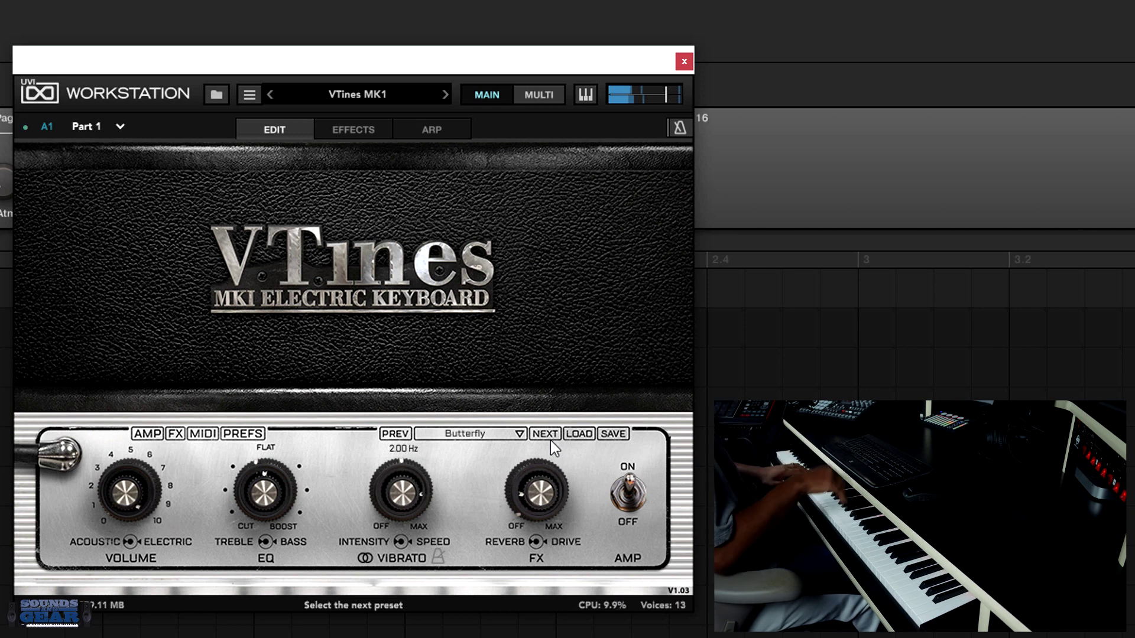
{"action": "left_click", "coordinate": [518, 437]}
Choose Demos > Spain Duel chords from the preset list.
{"action": "mouse_move", "coordinate": [519, 468]}
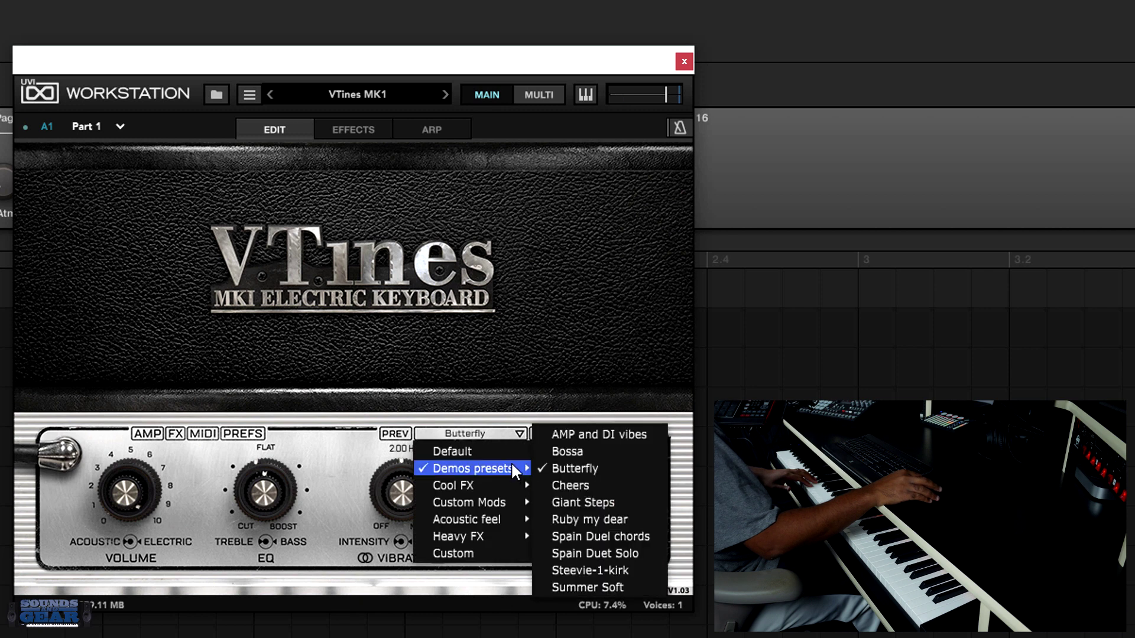
{"action": "left_click", "coordinate": [578, 537]}
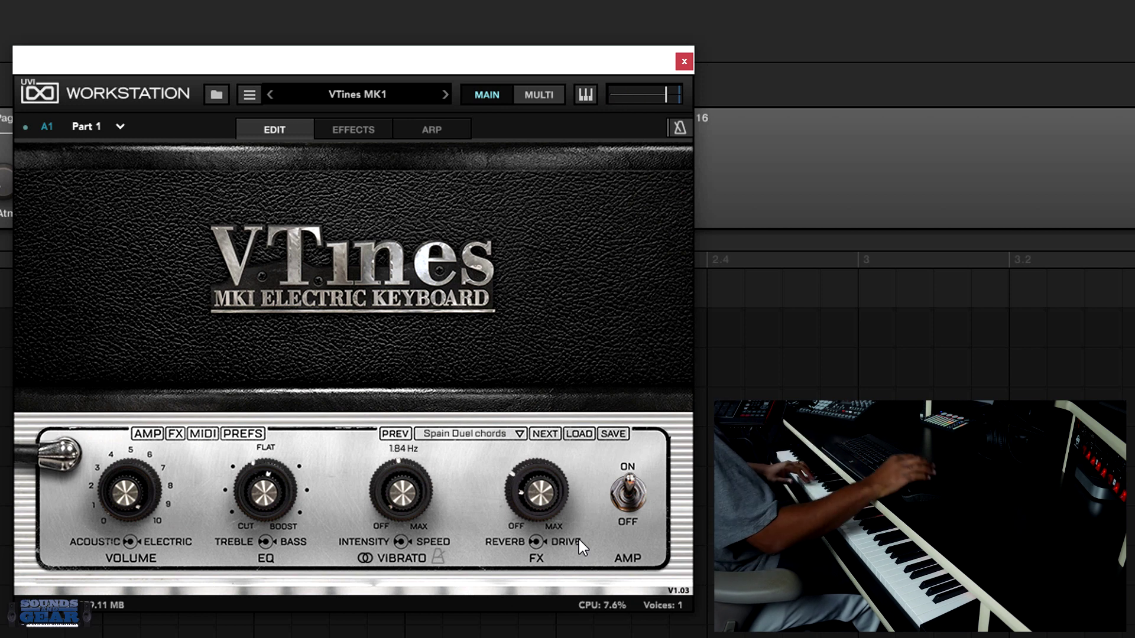
{"action": "left_click", "coordinate": [476, 435]}
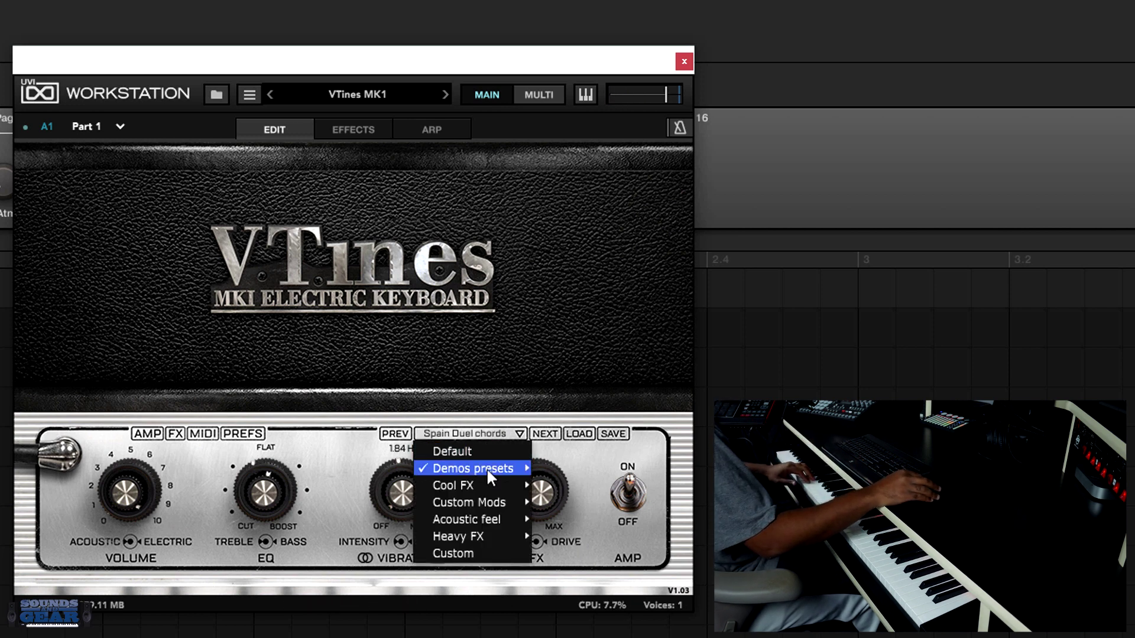
Load Cool FX > CadenRhodes, then switch to Cool FX > Good Old Days.
{"action": "mouse_move", "coordinate": [492, 485]}
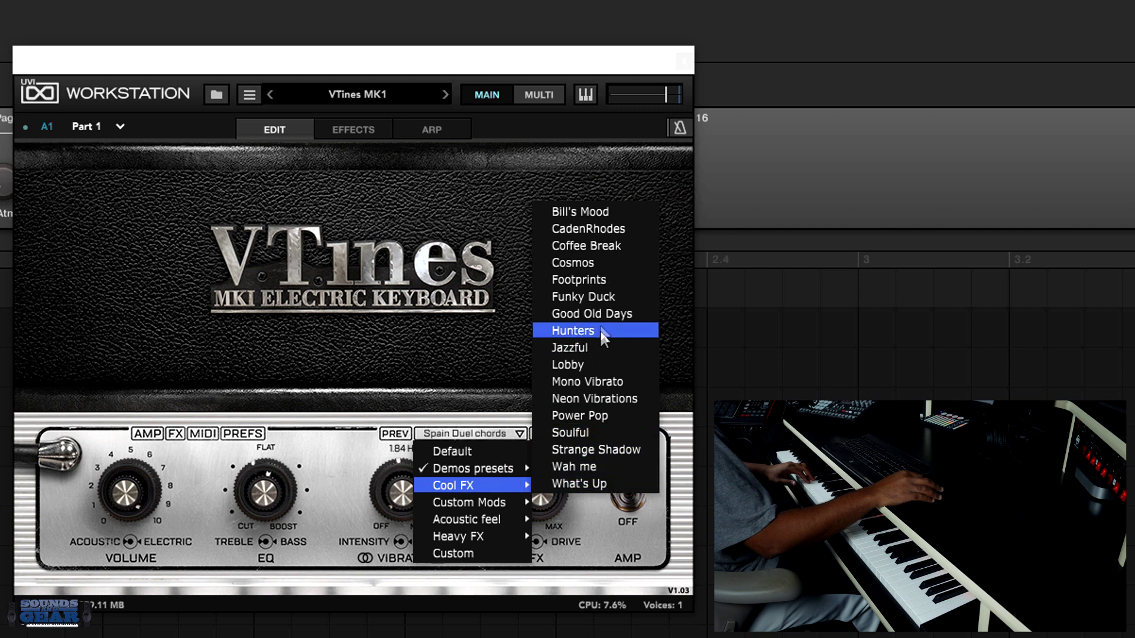
{"action": "left_click", "coordinate": [608, 231]}
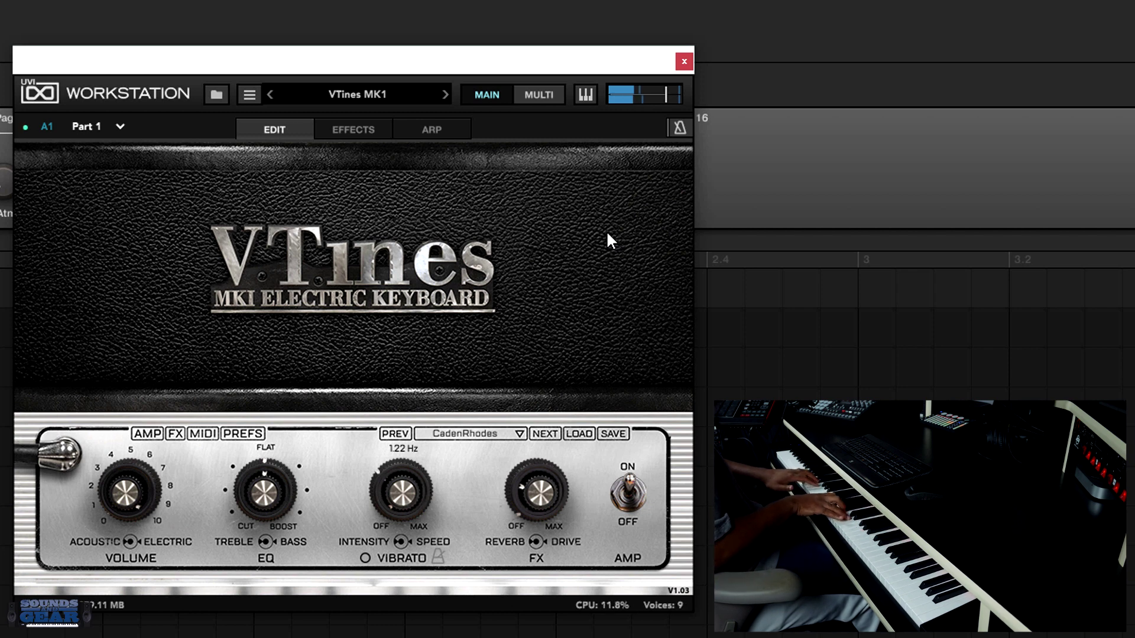
{"action": "left_click", "coordinate": [482, 433]}
{"action": "mouse_move", "coordinate": [482, 485]}
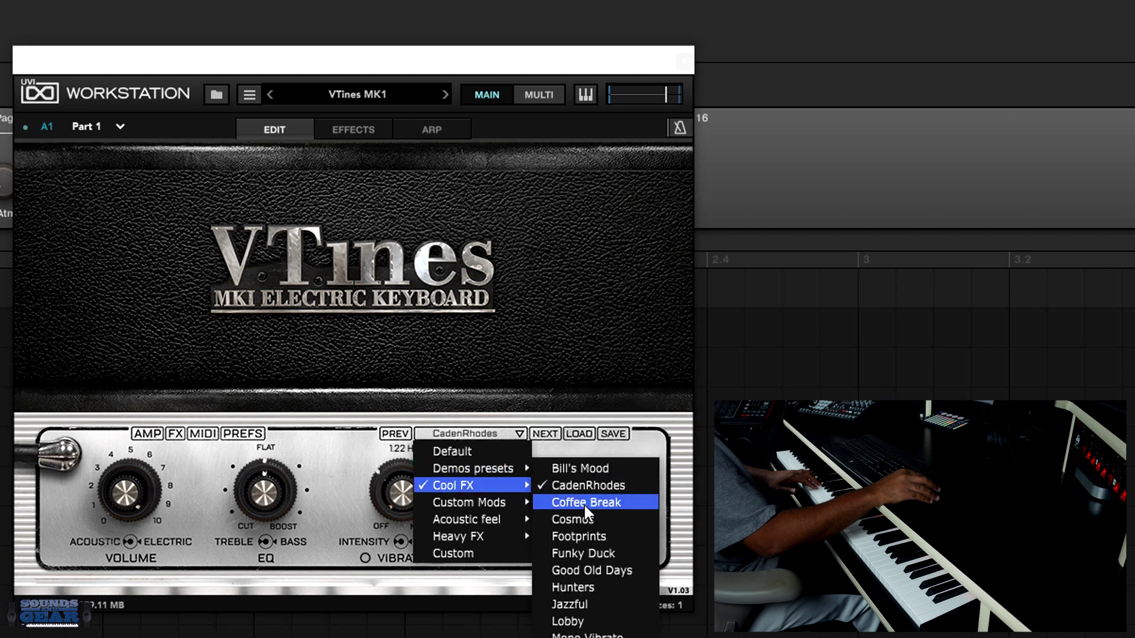
{"action": "left_click", "coordinate": [604, 567]}
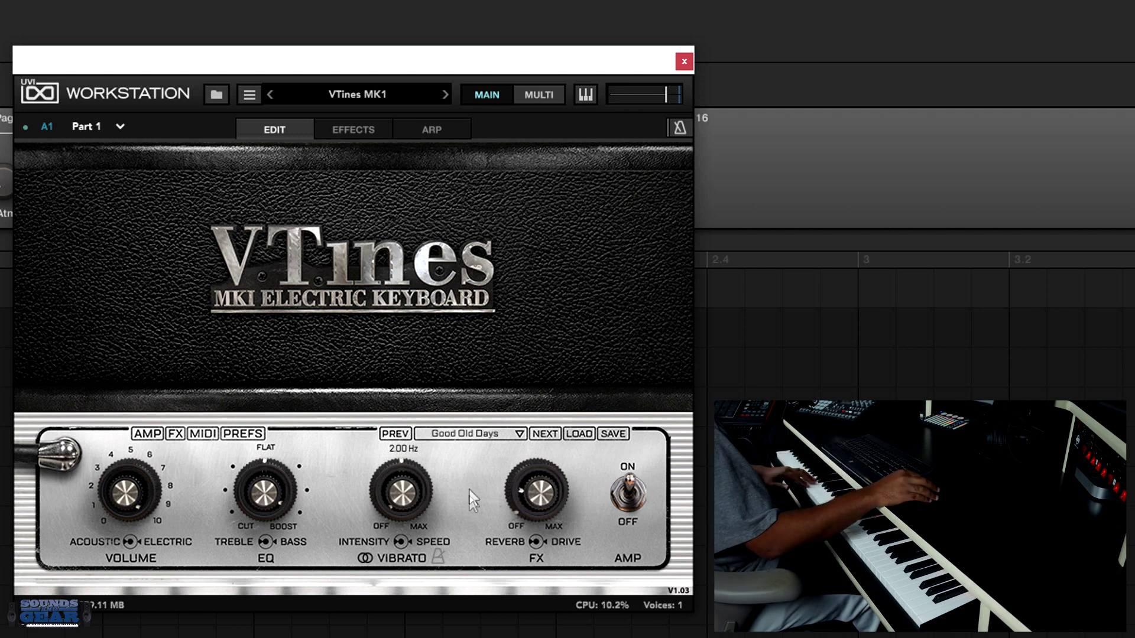
Load the Jazzful preset from the Cool FX category.
{"action": "left_click", "coordinate": [496, 438]}
{"action": "mouse_move", "coordinate": [487, 484]}
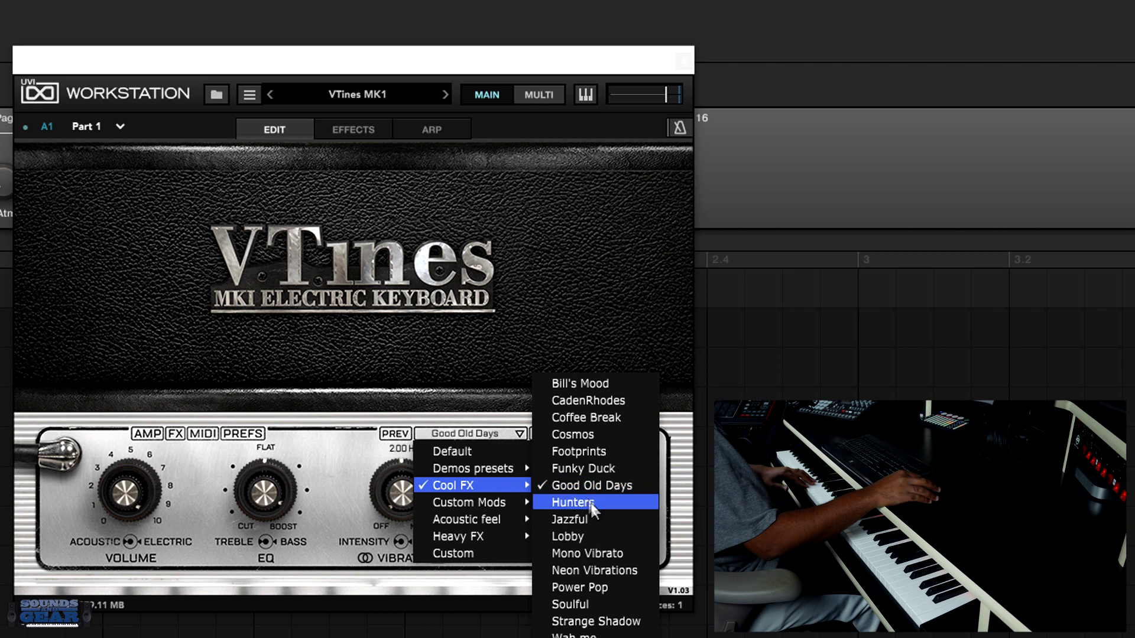
{"action": "left_click", "coordinate": [600, 522]}
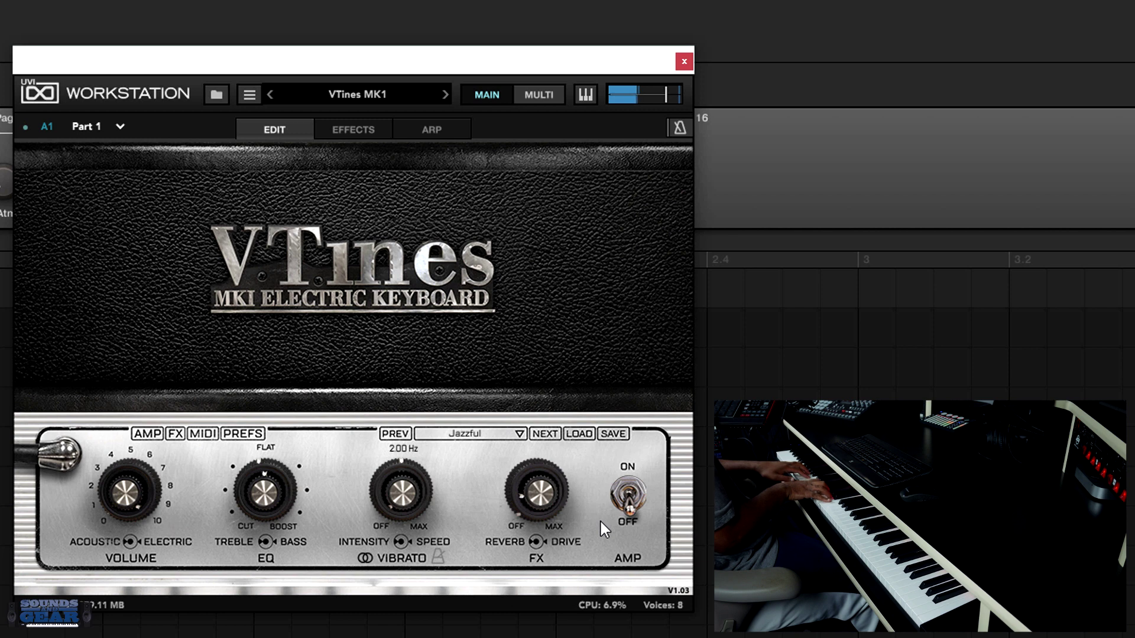
Replace Jazzful with the Soulful preset from Cool FX.
{"action": "left_click", "coordinate": [473, 434]}
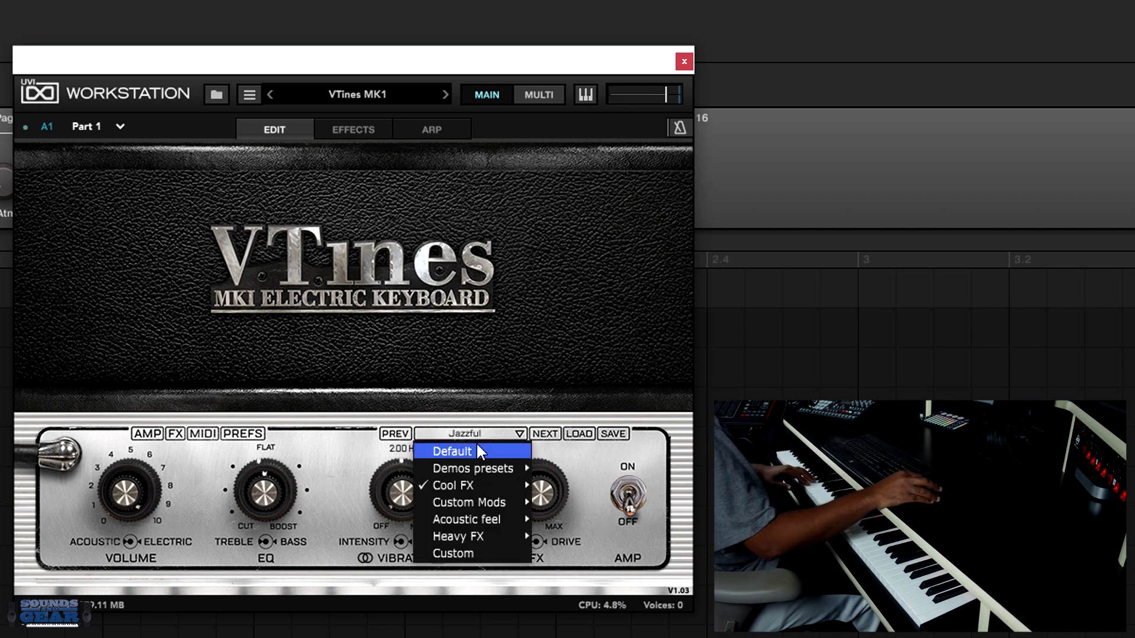
{"action": "mouse_move", "coordinate": [473, 490]}
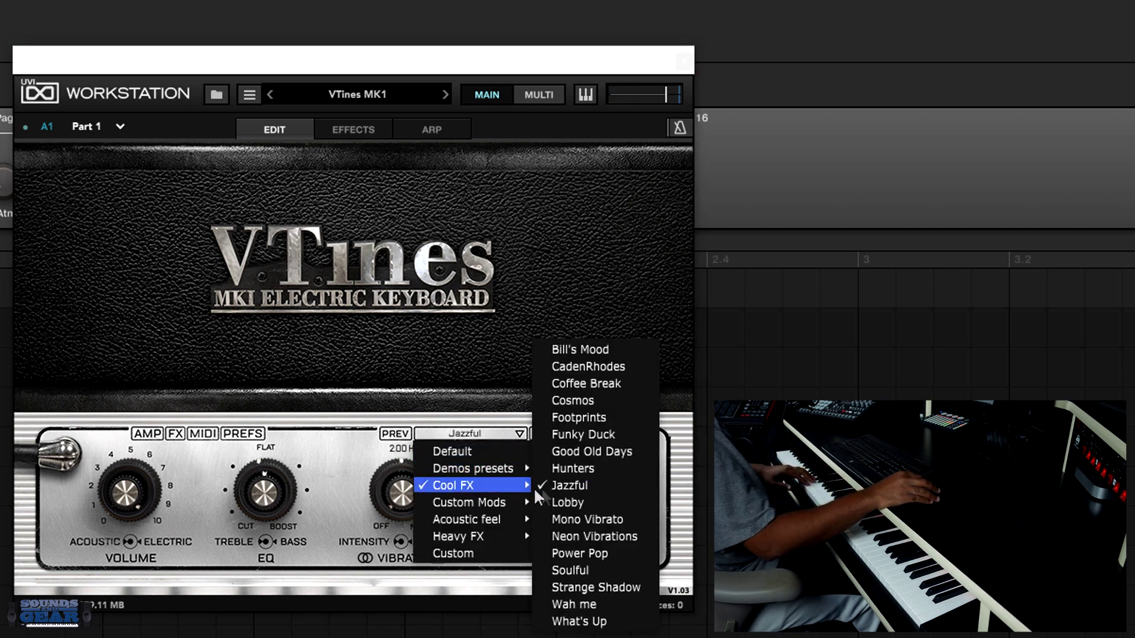
{"action": "left_click", "coordinate": [627, 570]}
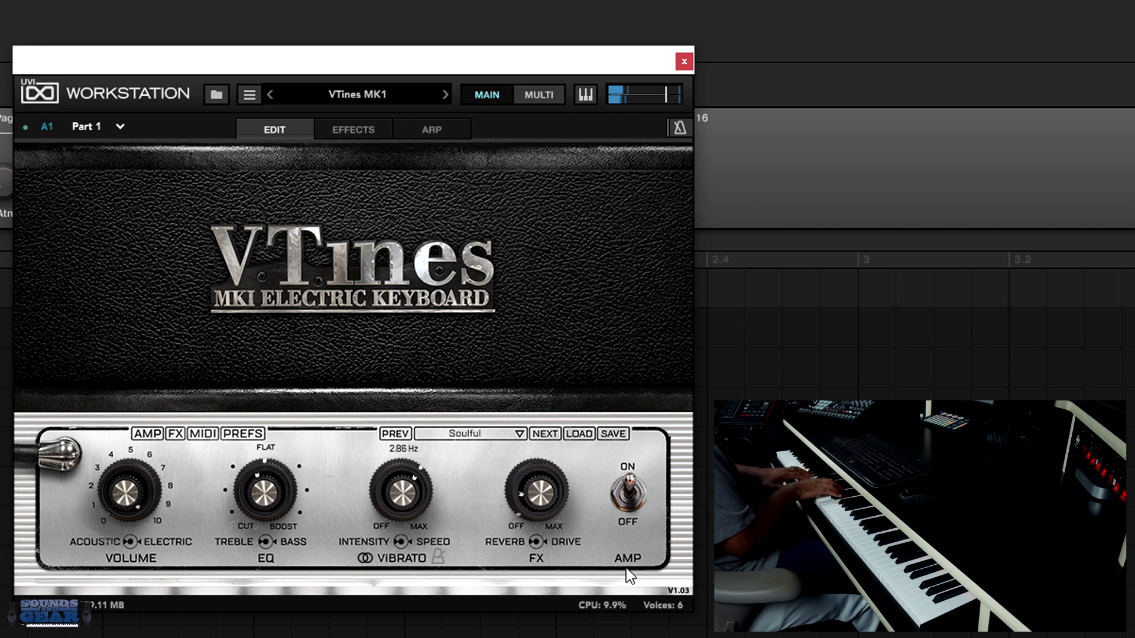
{"action": "left_click", "coordinate": [467, 434]}
Load Deep Tines from Custom Mods, then San Francisco Custom.
{"action": "mouse_move", "coordinate": [470, 503]}
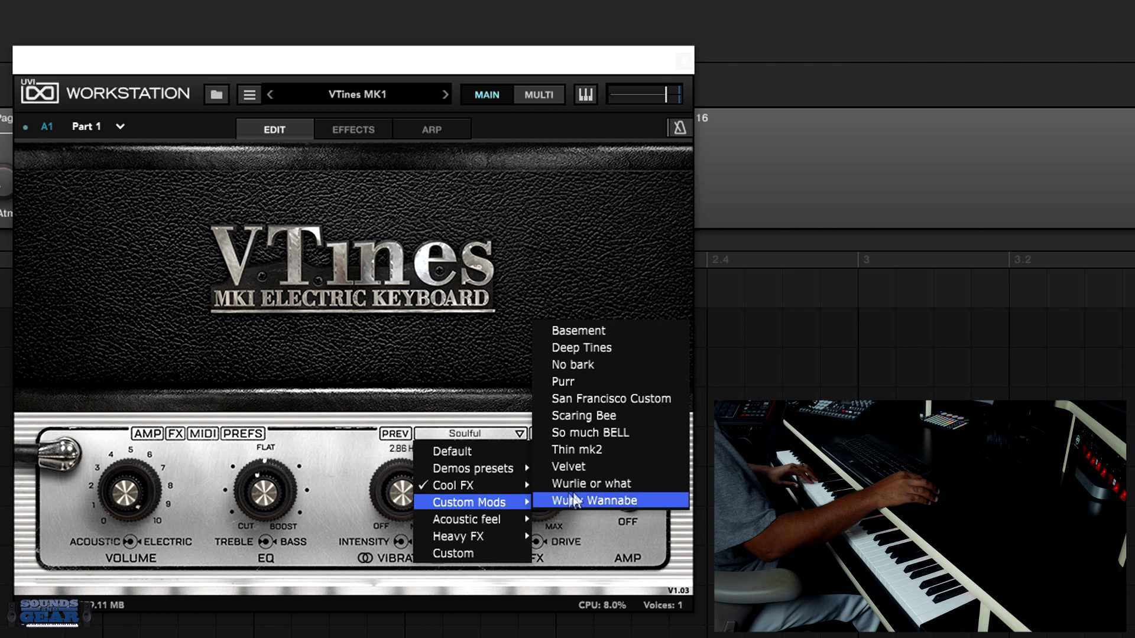
{"action": "left_click", "coordinate": [611, 347]}
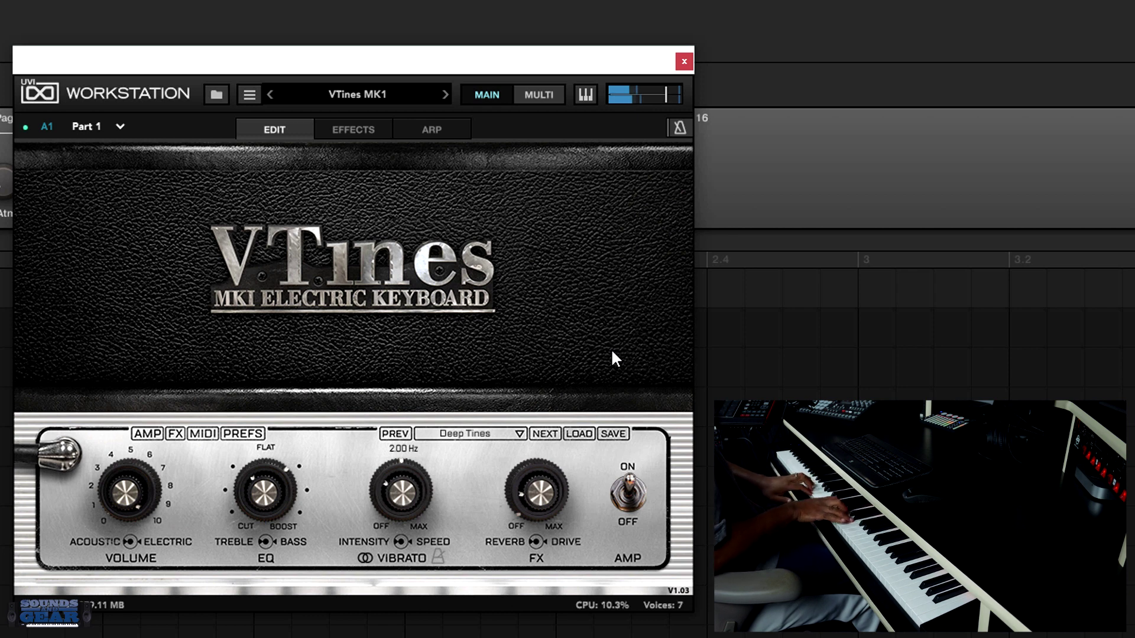
{"action": "left_click", "coordinate": [490, 435]}
{"action": "mouse_move", "coordinate": [491, 502]}
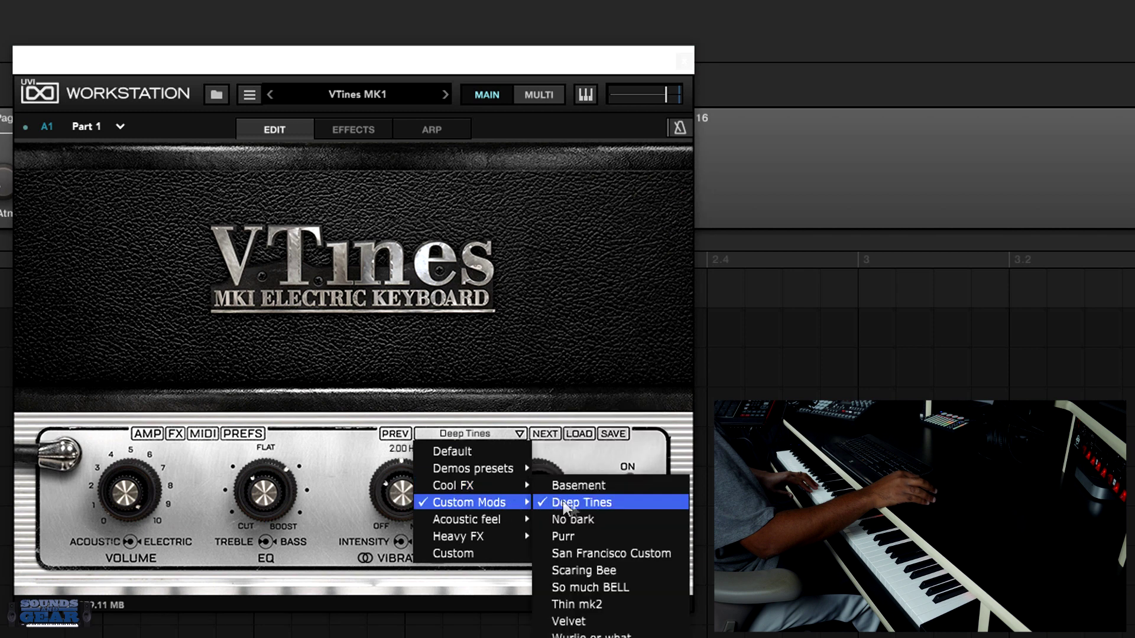
{"action": "left_click", "coordinate": [630, 556]}
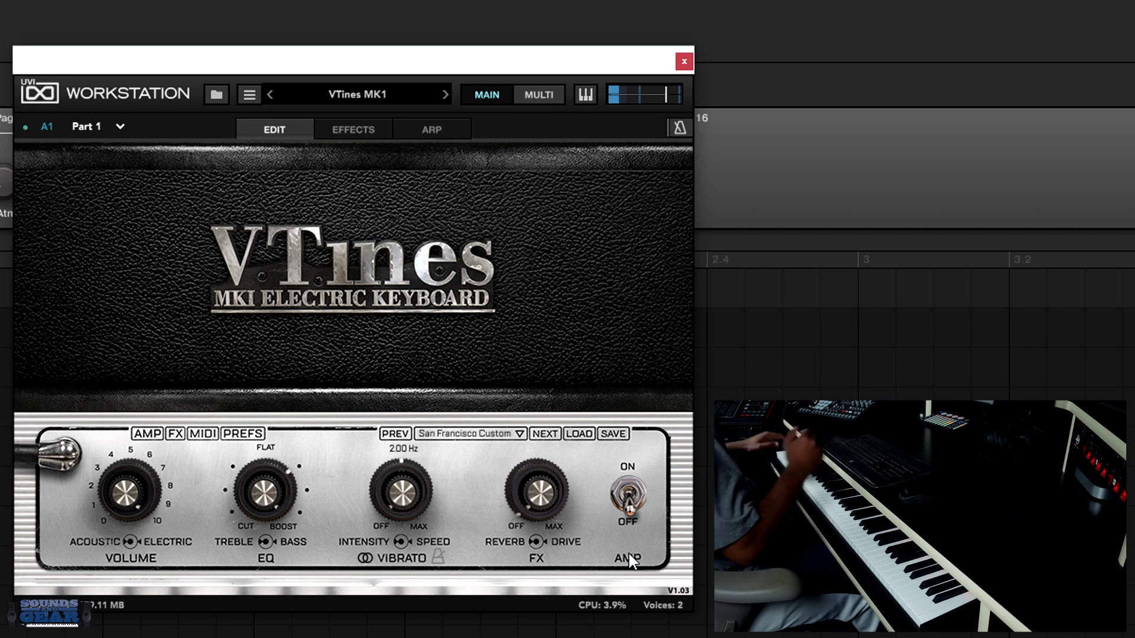
Replace San Francisco Custom with the Custom Mods preset Wurlie or what.
{"action": "left_click", "coordinate": [487, 429]}
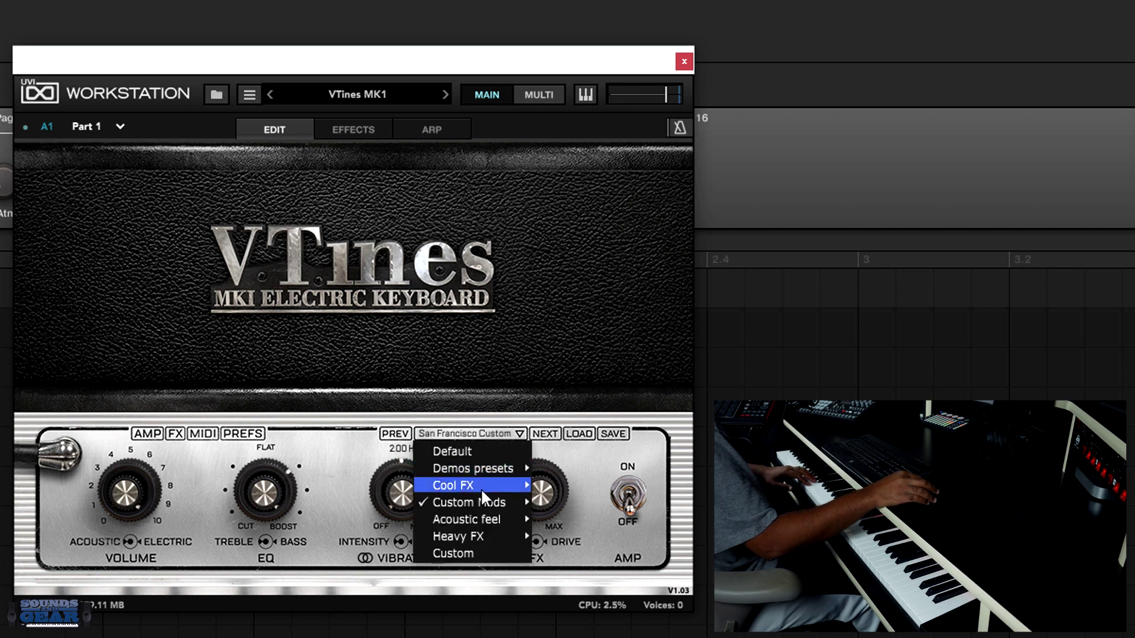
{"action": "mouse_move", "coordinate": [474, 502]}
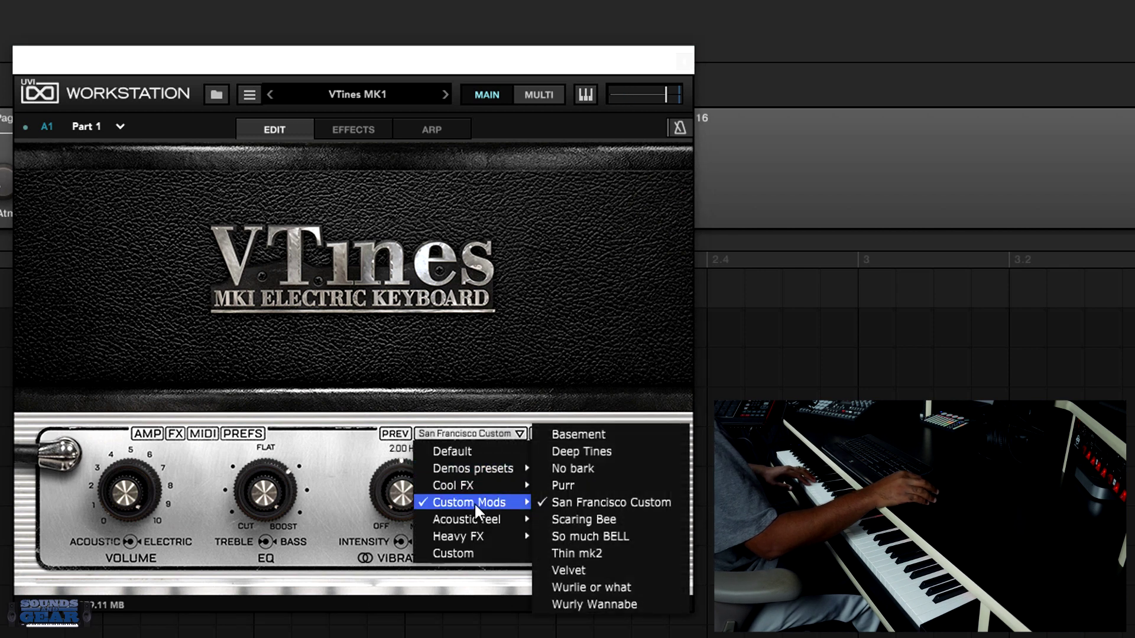
{"action": "left_click", "coordinate": [609, 587]}
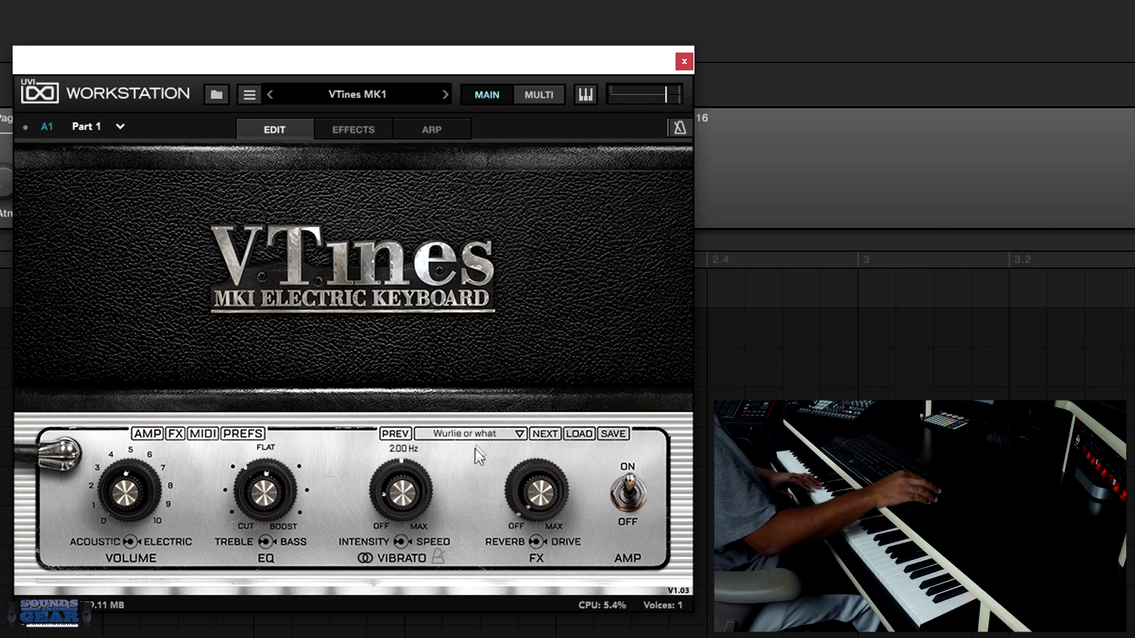
{"action": "left_click", "coordinate": [474, 435]}
Load Acoustic Session from Acoustic feel, then switch to Pancakes.
{"action": "mouse_move", "coordinate": [480, 520]}
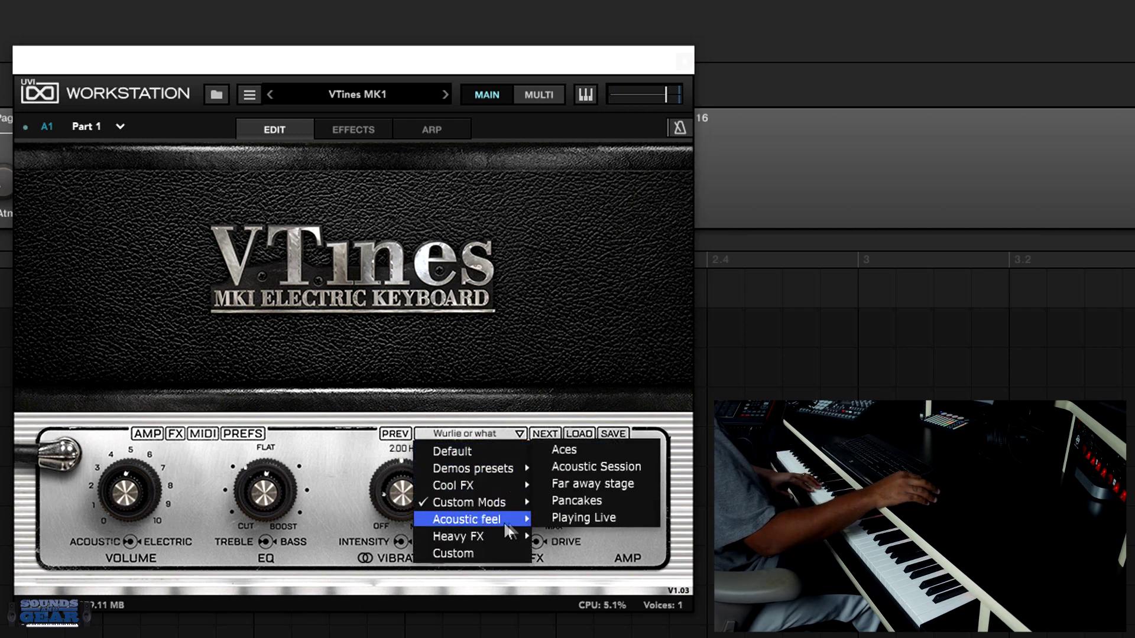
{"action": "left_click", "coordinate": [616, 471]}
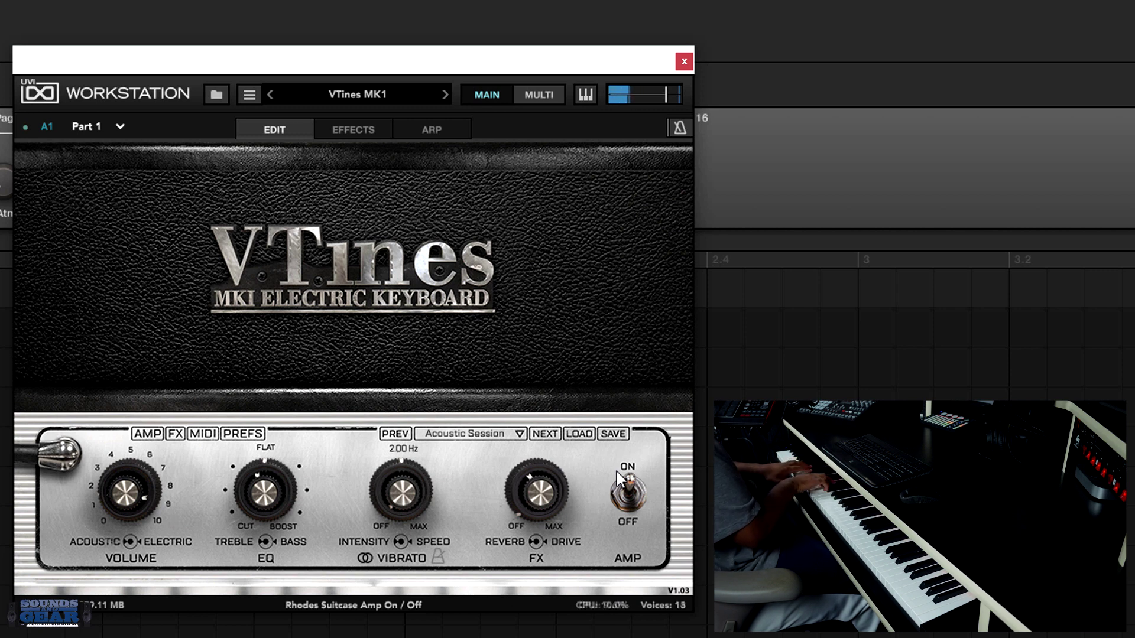
{"action": "left_click", "coordinate": [474, 433]}
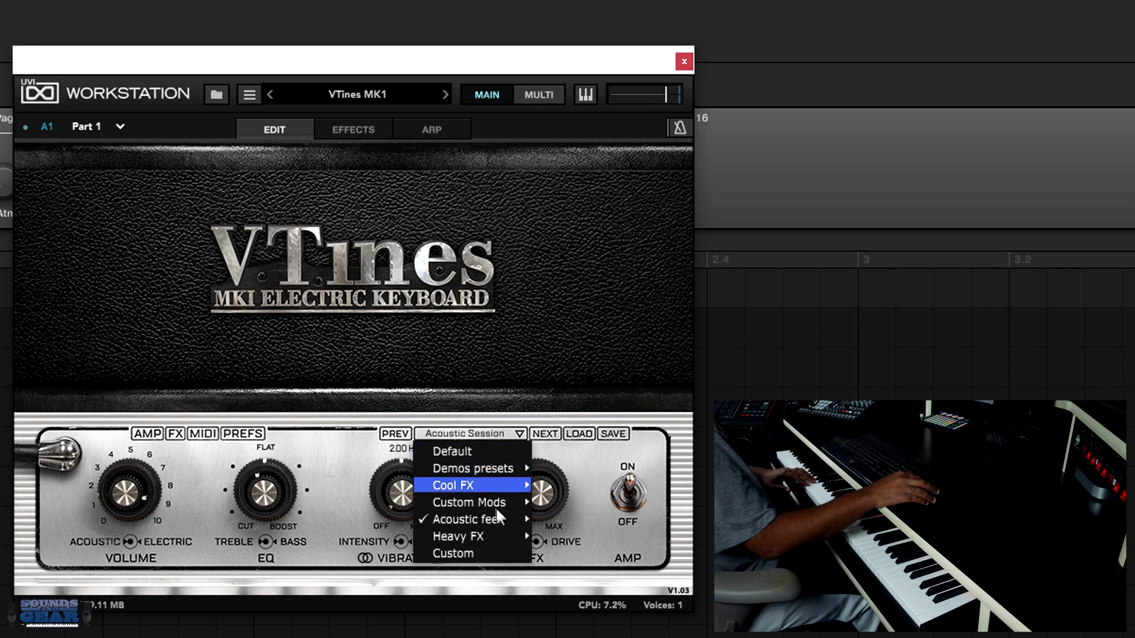
{"action": "mouse_move", "coordinate": [494, 517]}
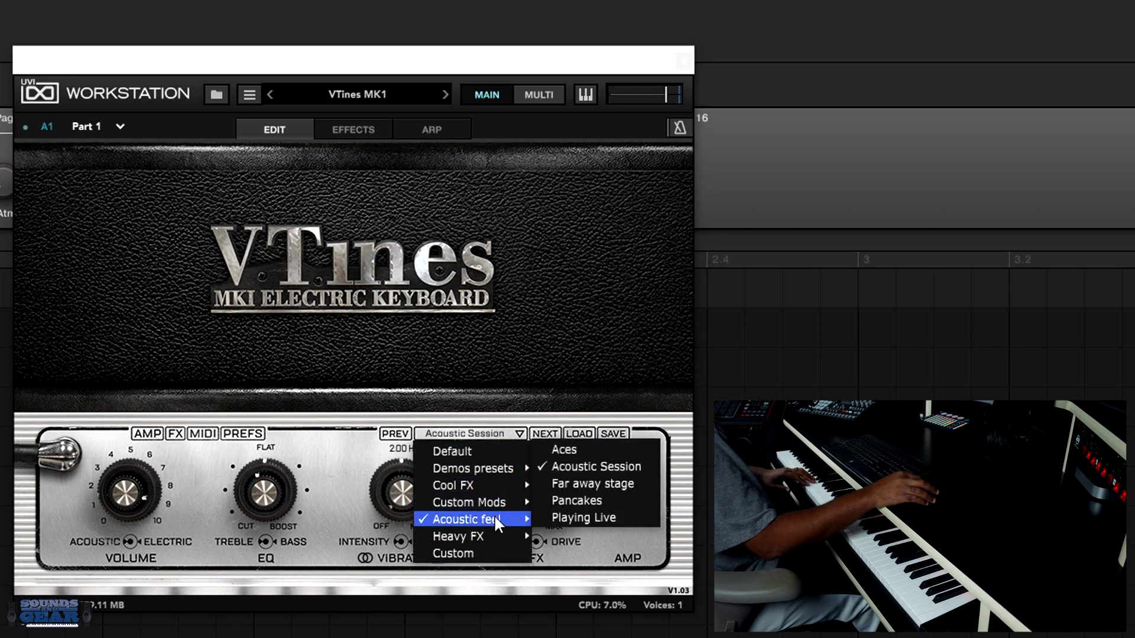
{"action": "left_click", "coordinate": [594, 502]}
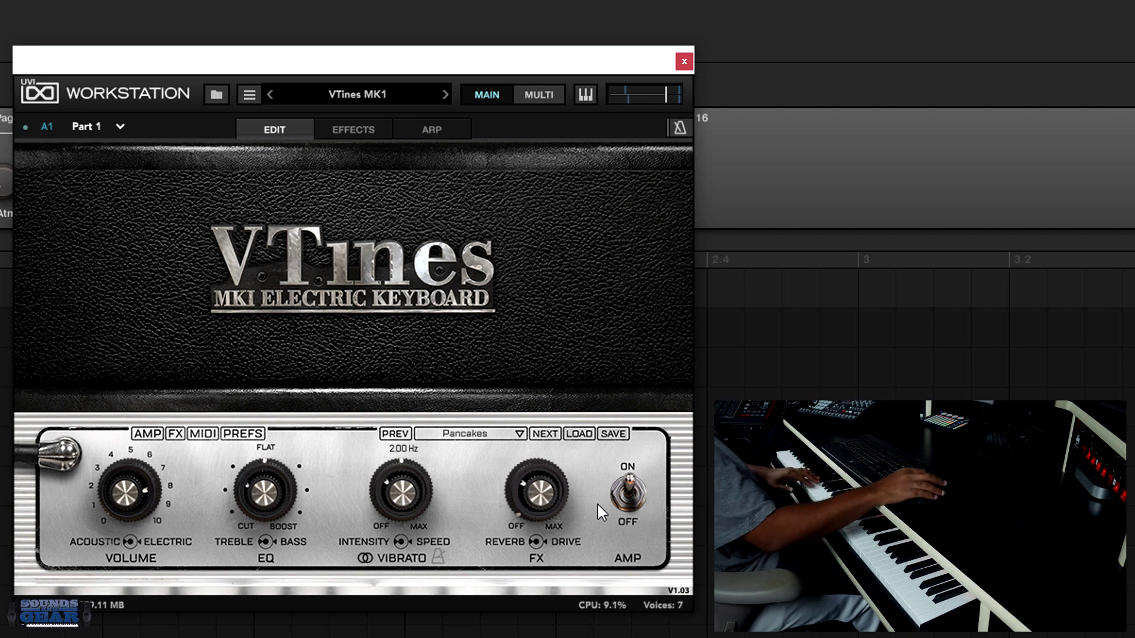
{"action": "left_click", "coordinate": [480, 436]}
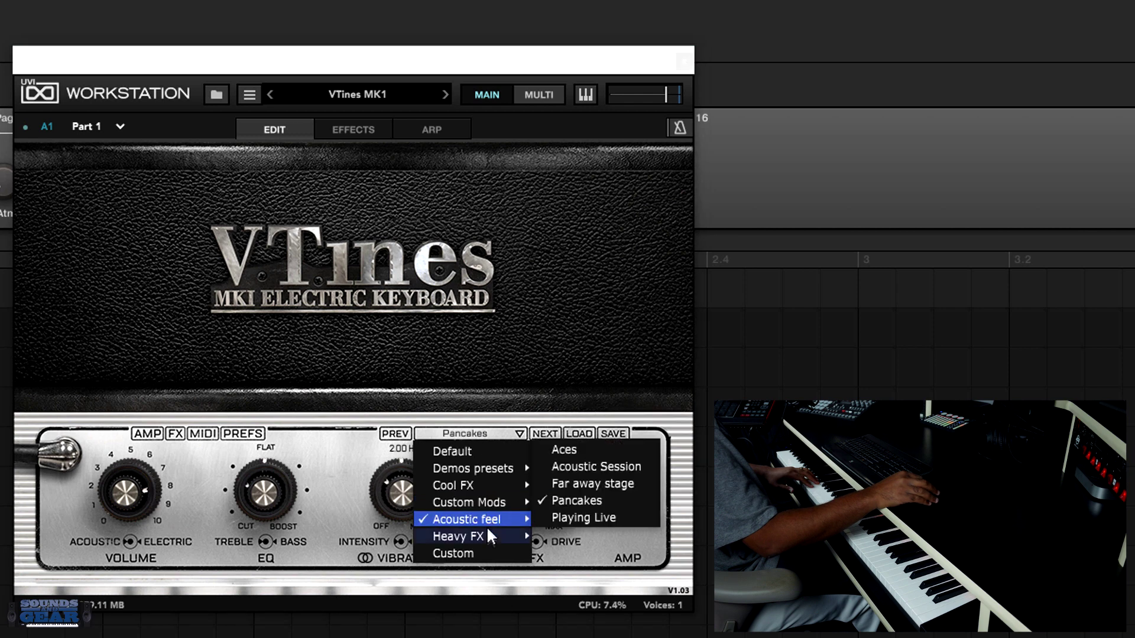
Load Heavy FX > Etheral Waterfall, then step past Fury Rhodes and Glockenspiel to House Flavour.
{"action": "mouse_move", "coordinate": [487, 535]}
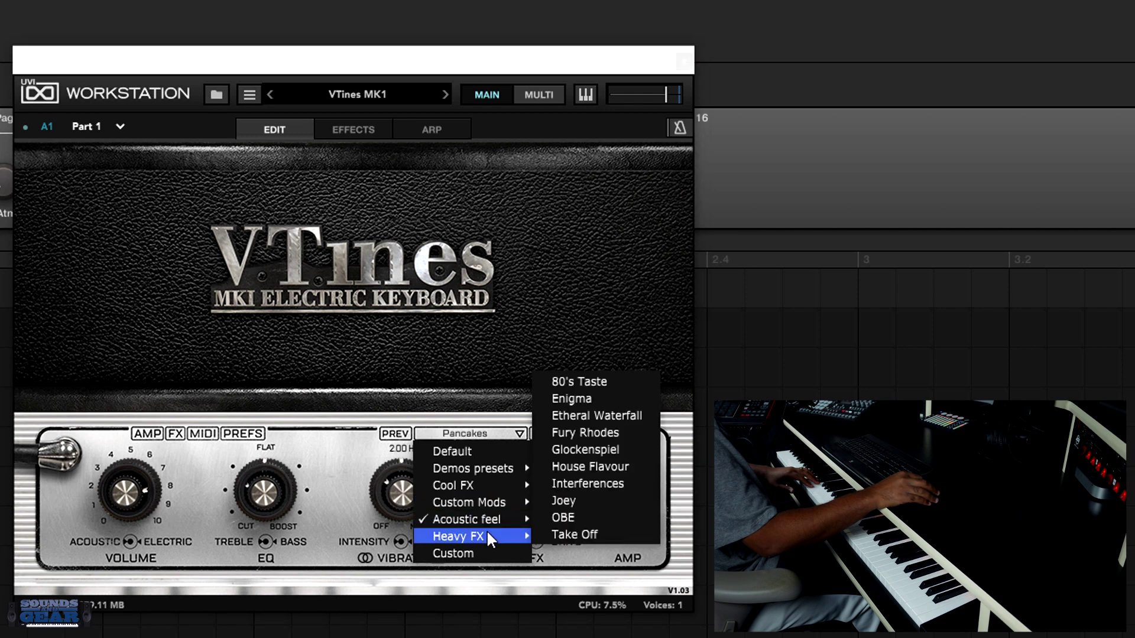
{"action": "left_click", "coordinate": [611, 414]}
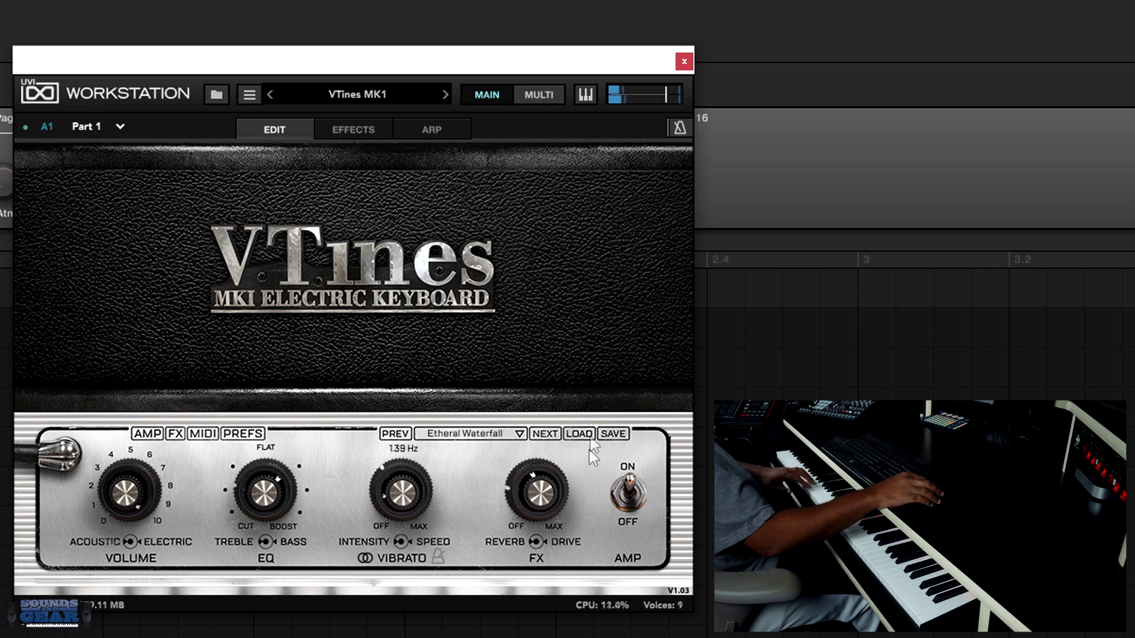
{"action": "left_click", "coordinate": [555, 437]}
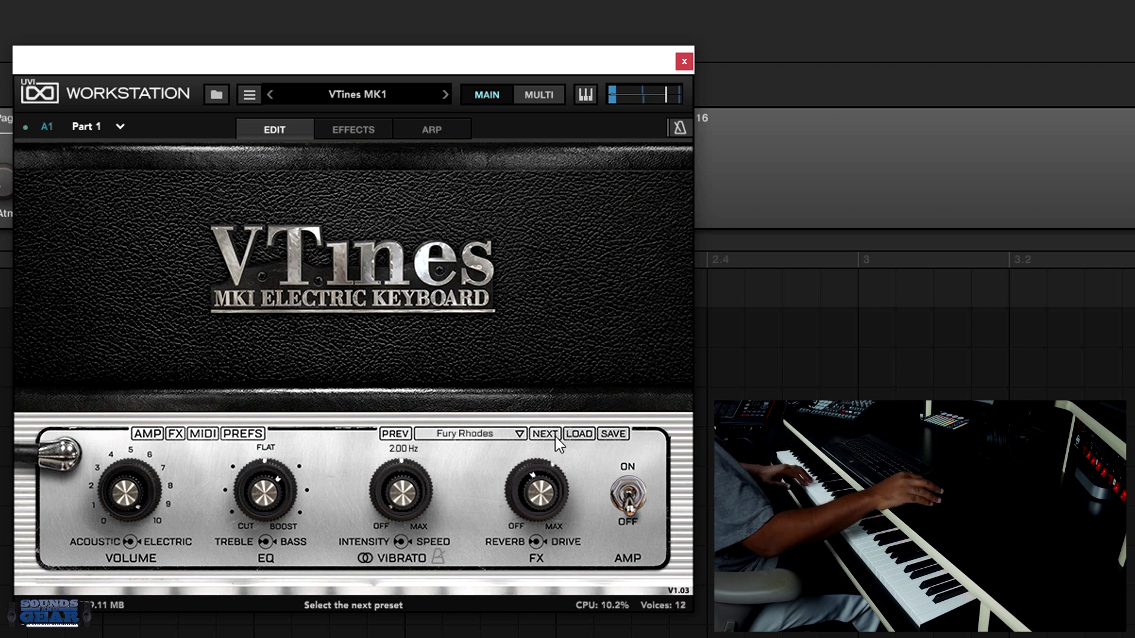
{"action": "left_click", "coordinate": [555, 436]}
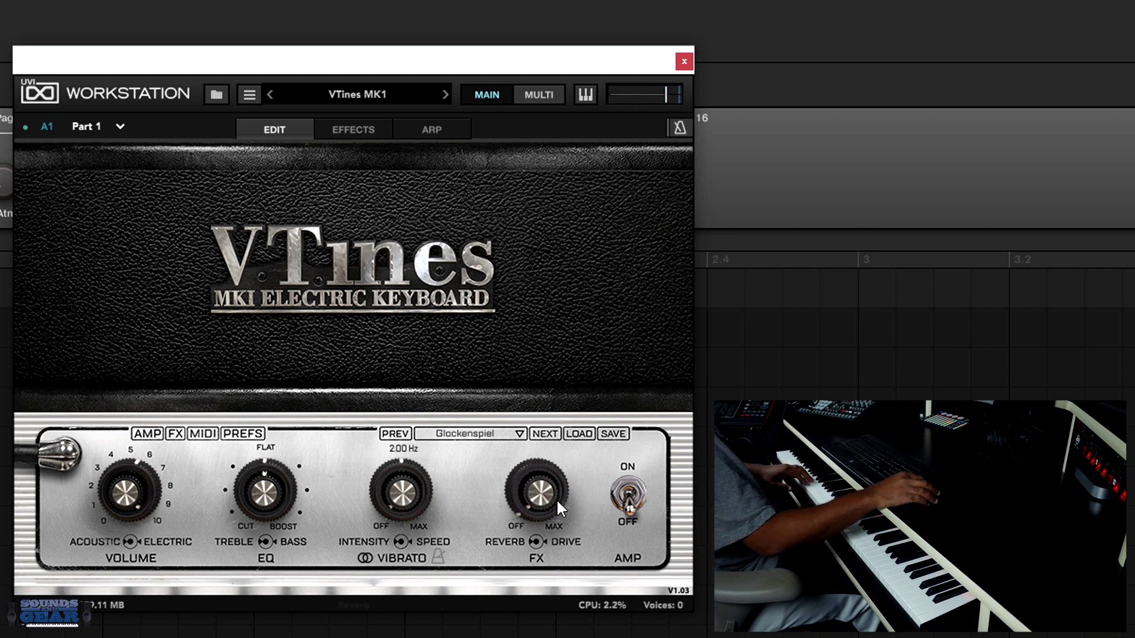
{"action": "left_click", "coordinate": [551, 435]}
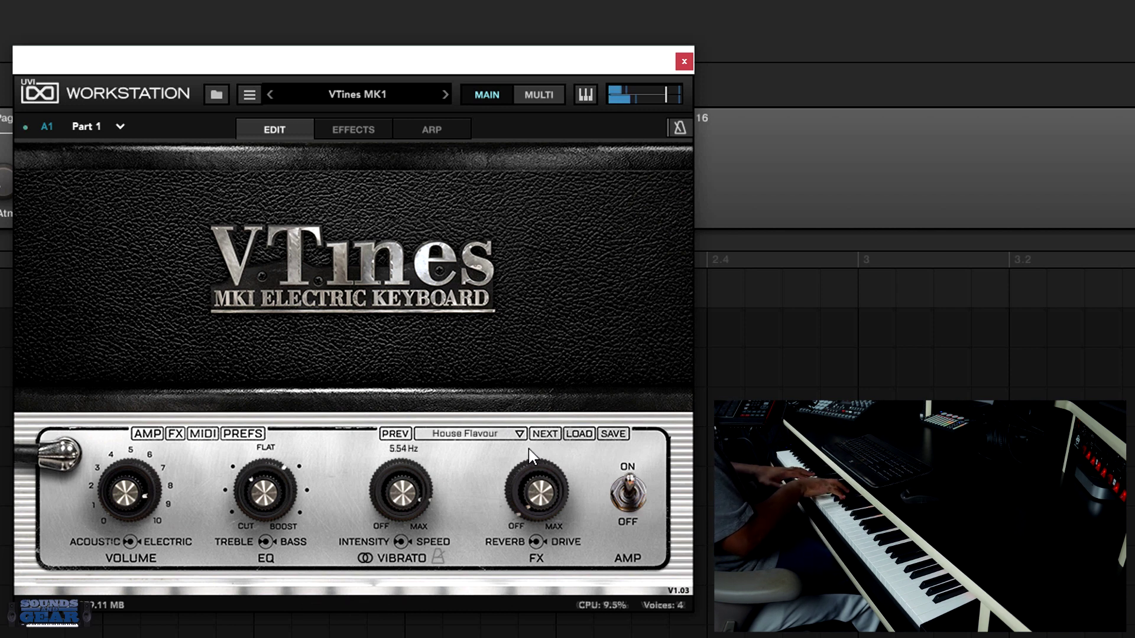
Replace House Flavour with the Default preset on VTines MK1.
{"action": "left_click", "coordinate": [502, 433]}
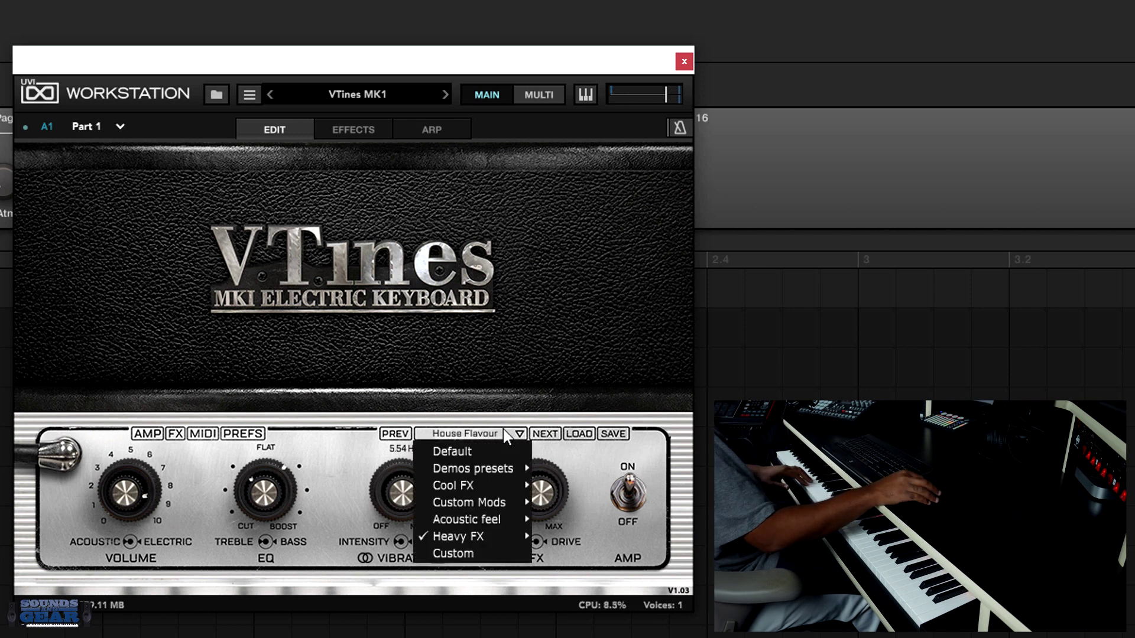
{"action": "left_click", "coordinate": [488, 453]}
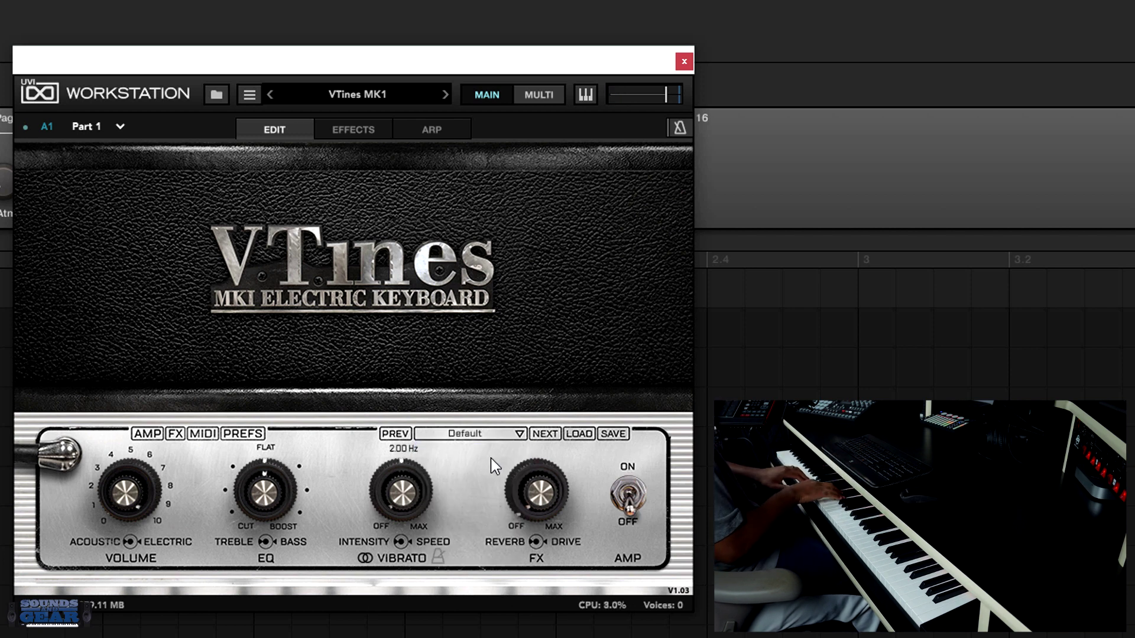